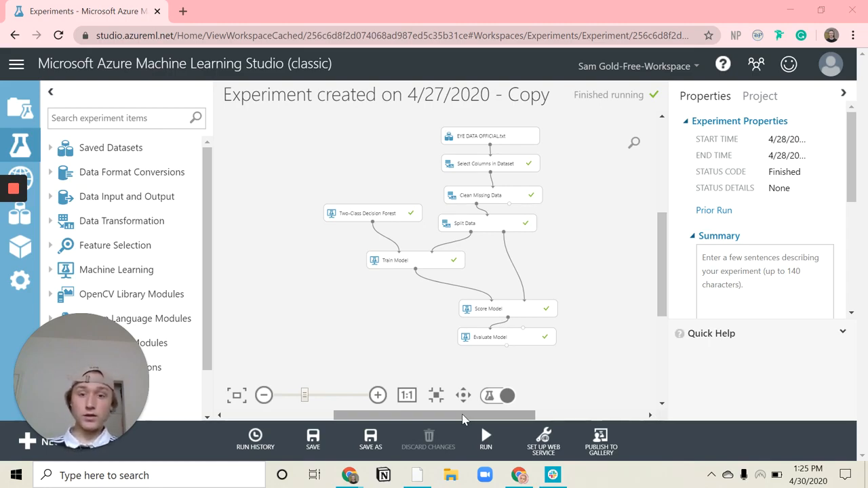
Open the visualization of the EYE DATA OFFICIAL.txt dataset at the start of the experiment.
{"action": "left_click", "coordinate": [432, 398]}
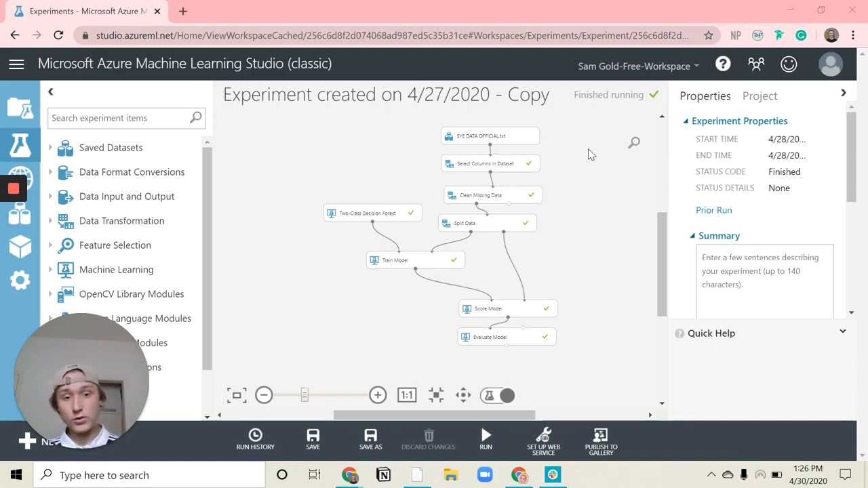
{"action": "left_click", "coordinate": [487, 137]}
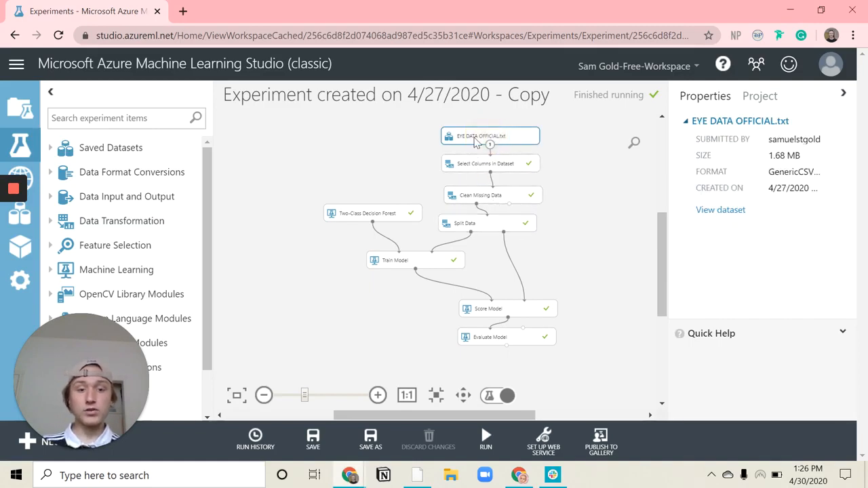
{"action": "right_click", "coordinate": [482, 139]}
{"action": "left_click", "coordinate": [370, 166]}
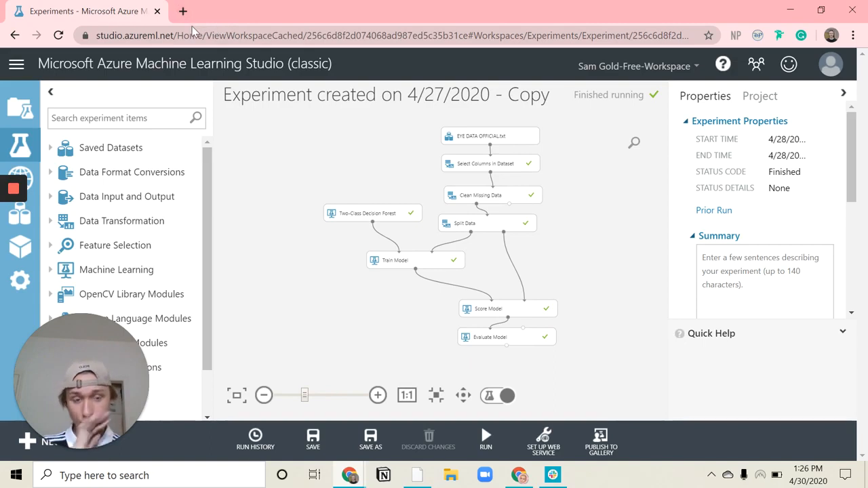
{"action": "left_click", "coordinate": [475, 145]}
{"action": "right_click", "coordinate": [475, 145]}
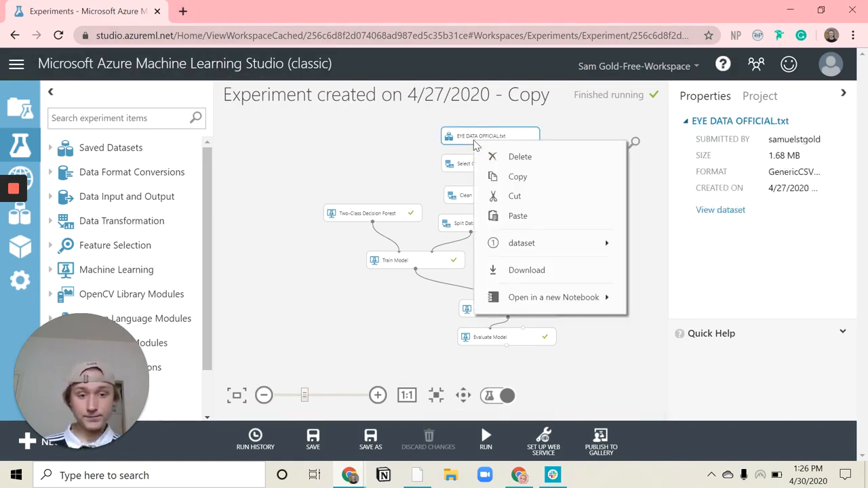
{"action": "mouse_move", "coordinate": [568, 252]}
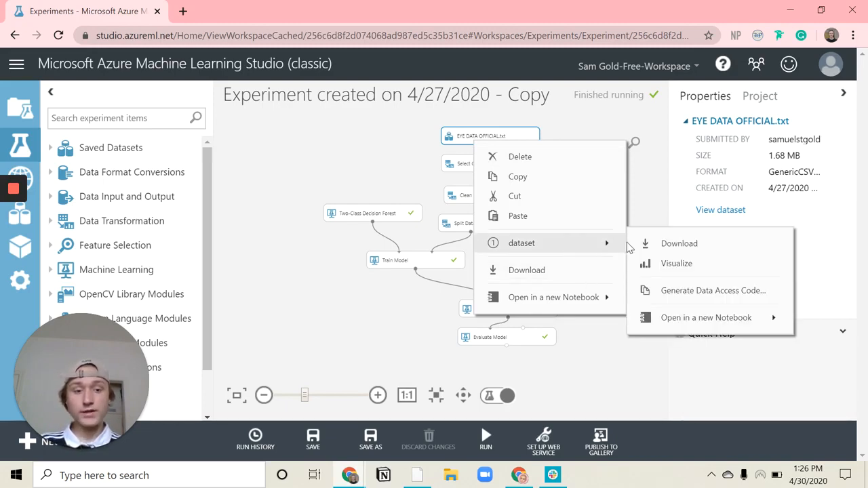
{"action": "left_click", "coordinate": [675, 264]}
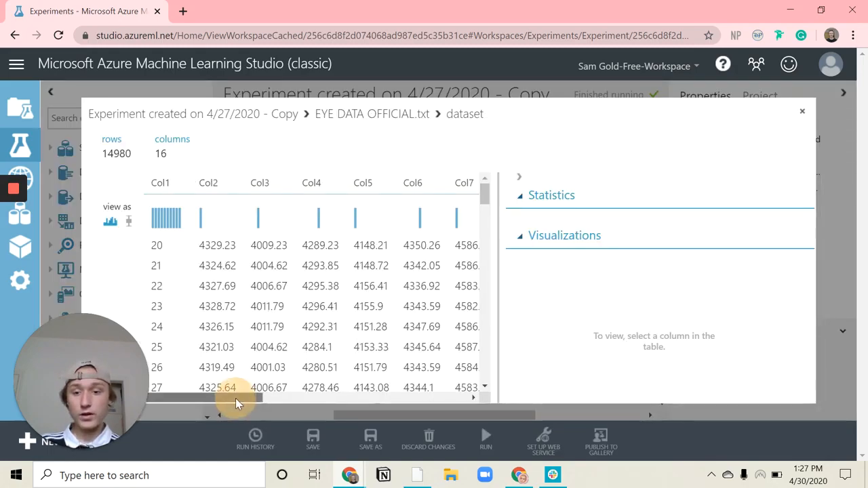
Examine the rows and columns of the visualized dataset from Col1 through Col16, including the Col15 statistics, and close the visualization.
{"action": "left_click_drag", "start_coordinate": [235, 398], "coordinate": [197, 399]}
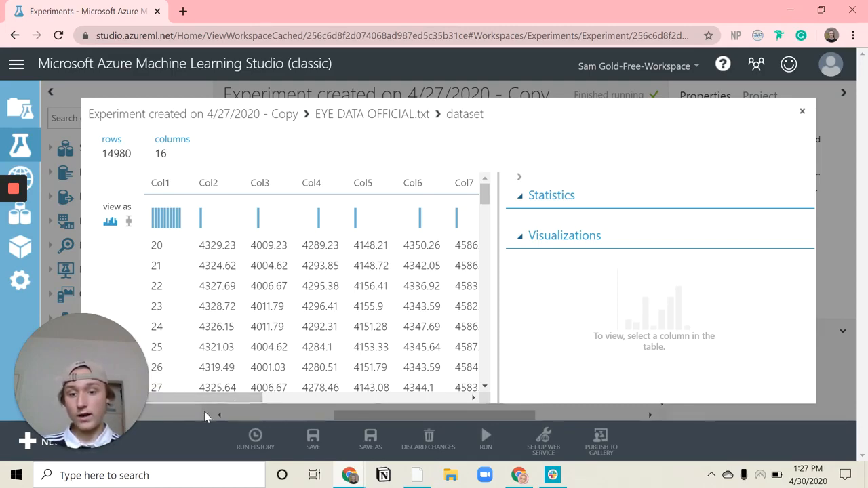
{"action": "left_click_drag", "start_coordinate": [209, 400], "coordinate": [421, 403]}
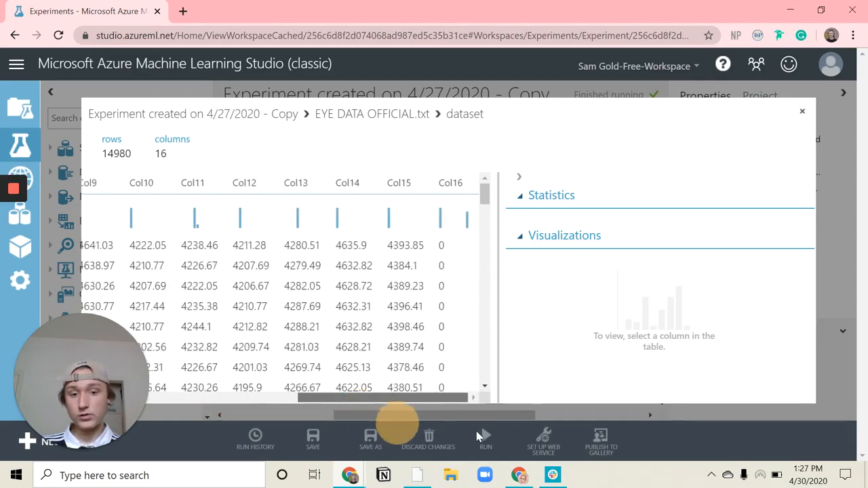
{"action": "scroll", "coordinate": [444, 251], "scroll_direction": "down", "scroll_amount": 15}
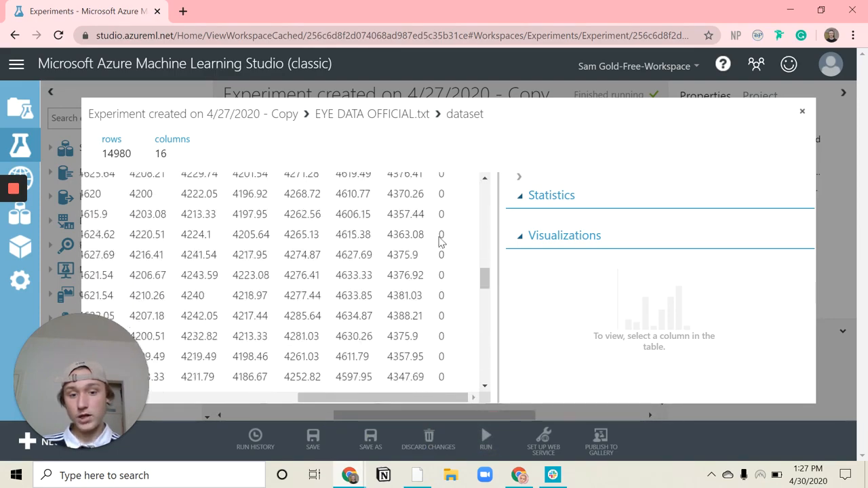
{"action": "scroll", "coordinate": [440, 231], "scroll_direction": "up", "scroll_amount": 15}
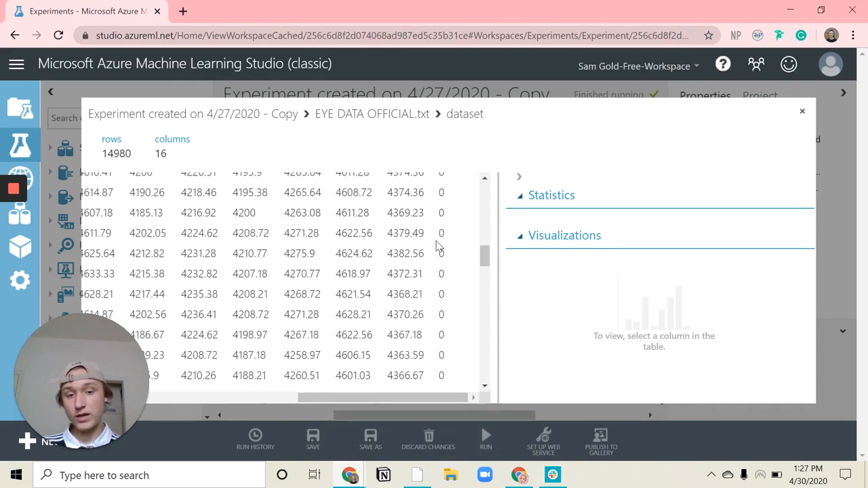
{"action": "scroll", "coordinate": [442, 259], "scroll_direction": "down", "scroll_amount": 12}
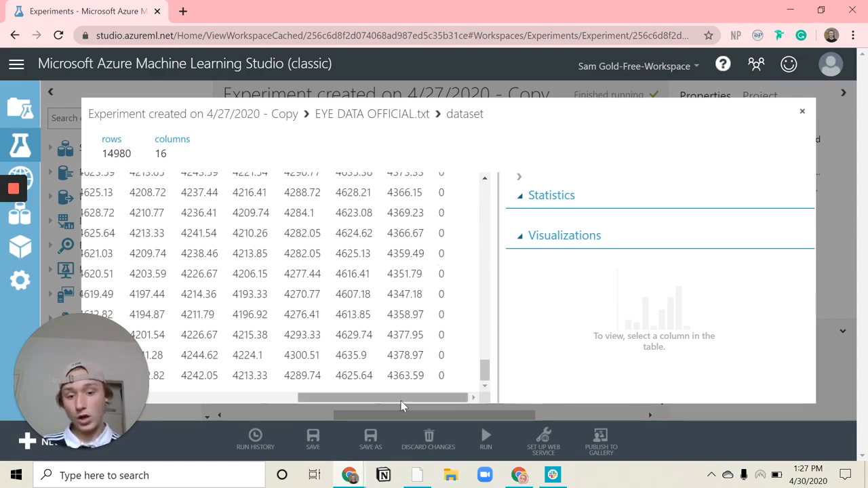
{"action": "left_click_drag", "start_coordinate": [411, 397], "coordinate": [437, 352]}
{"action": "scroll", "coordinate": [420, 339], "scroll_direction": "up", "scroll_amount": 10}
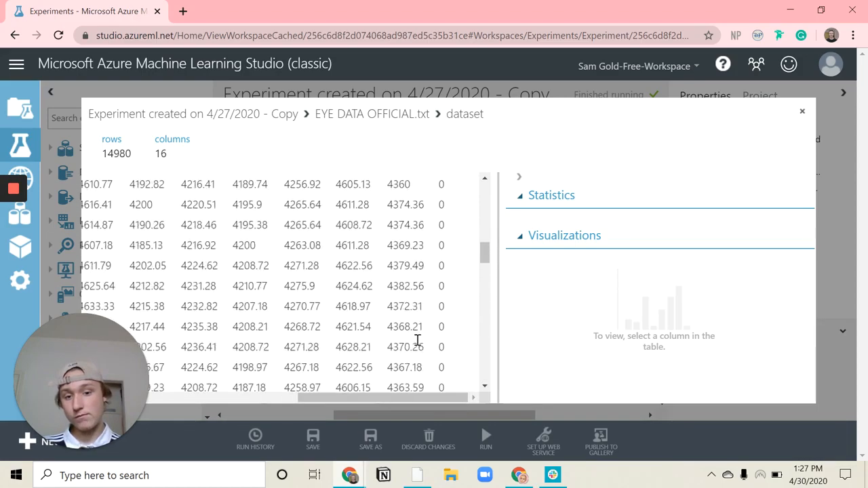
{"action": "left_click_drag", "start_coordinate": [415, 400], "coordinate": [162, 397]}
{"action": "scroll", "coordinate": [388, 284], "scroll_direction": "up", "scroll_amount": 5}
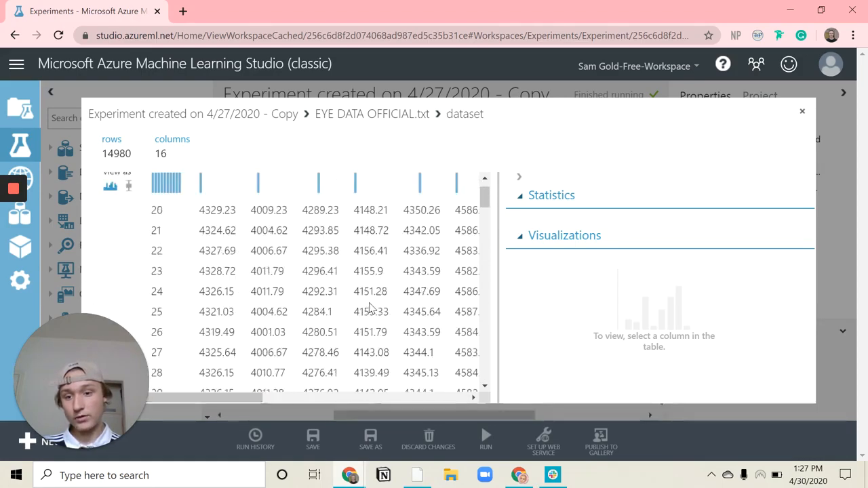
{"action": "scroll", "coordinate": [389, 283], "scroll_direction": "down", "scroll_amount": 9}
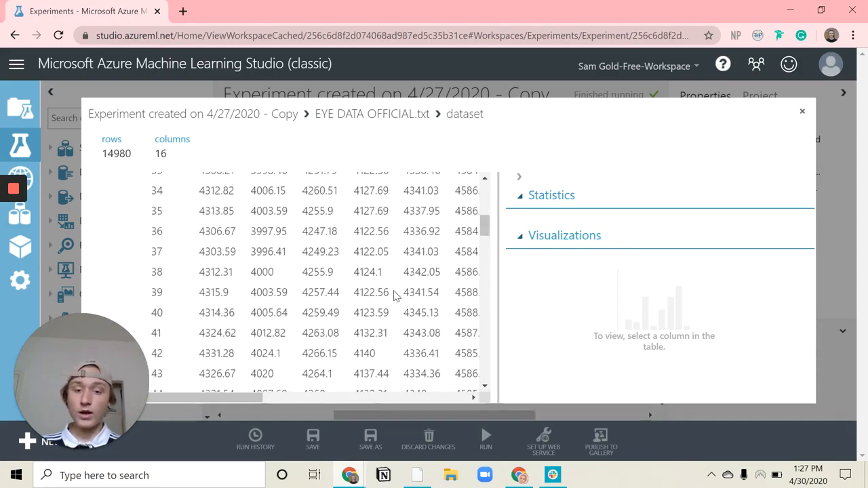
{"action": "left_click_drag", "start_coordinate": [216, 381], "coordinate": [476, 394]}
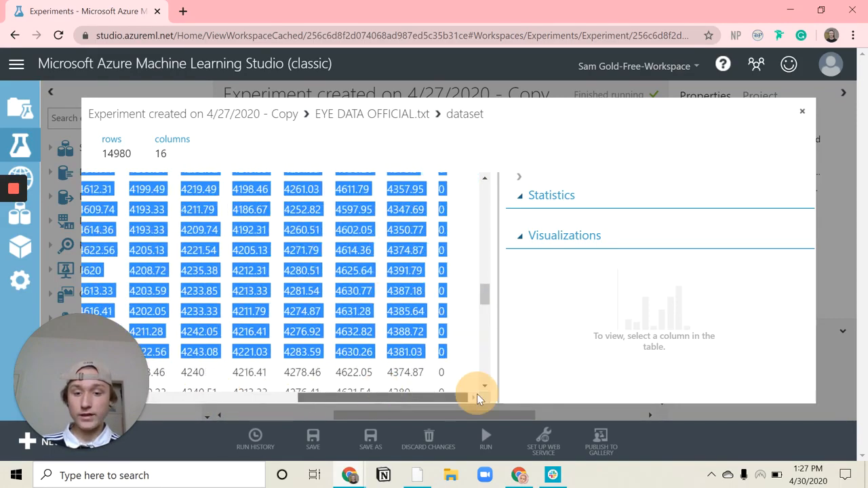
{"action": "left_click", "coordinate": [390, 310]}
{"action": "scroll", "coordinate": [389, 310], "scroll_direction": "down", "scroll_amount": 5}
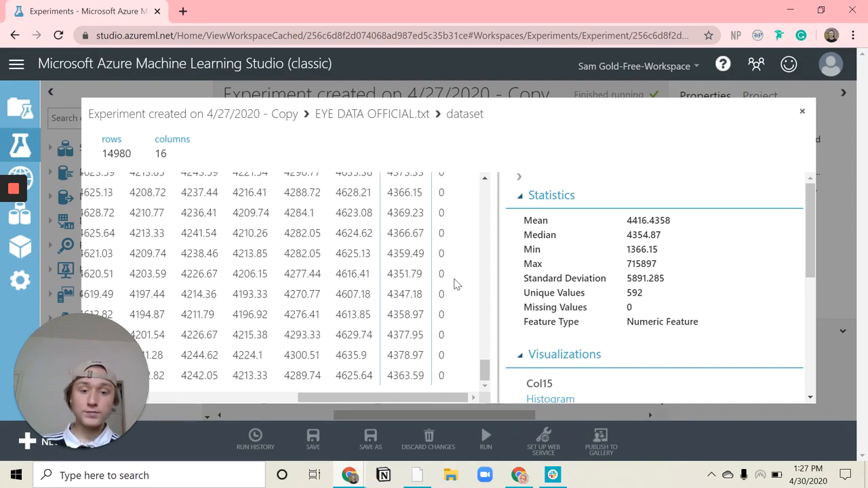
{"action": "left_click", "coordinate": [800, 112]}
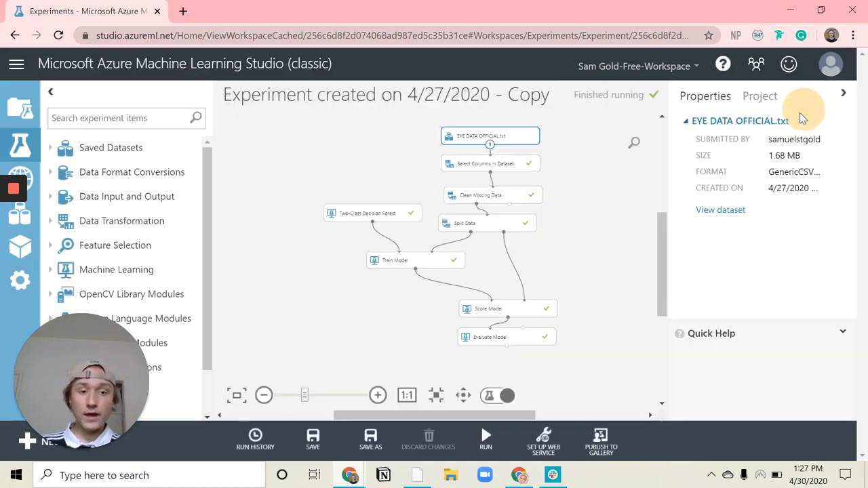
Review the column selection of the Select Columns in Dataset module and the settings of the Clean Missing Data module.
{"action": "left_click", "coordinate": [522, 161]}
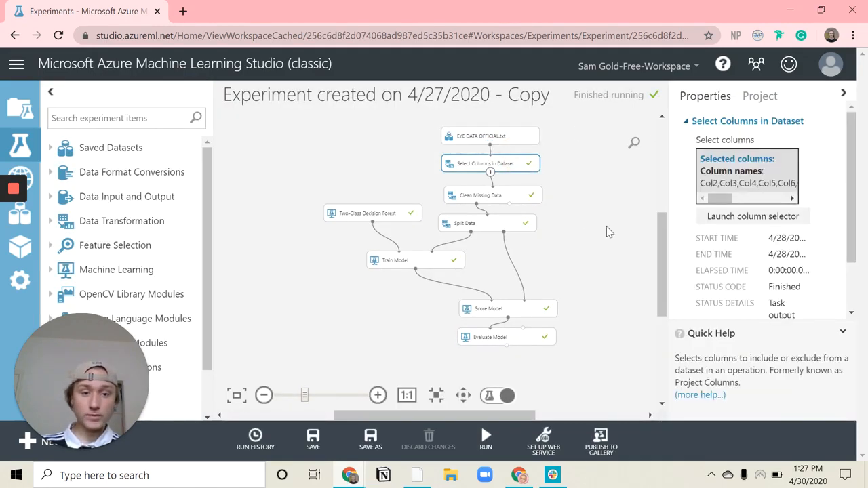
{"action": "left_click_drag", "start_coordinate": [716, 198], "coordinate": [547, 198]}
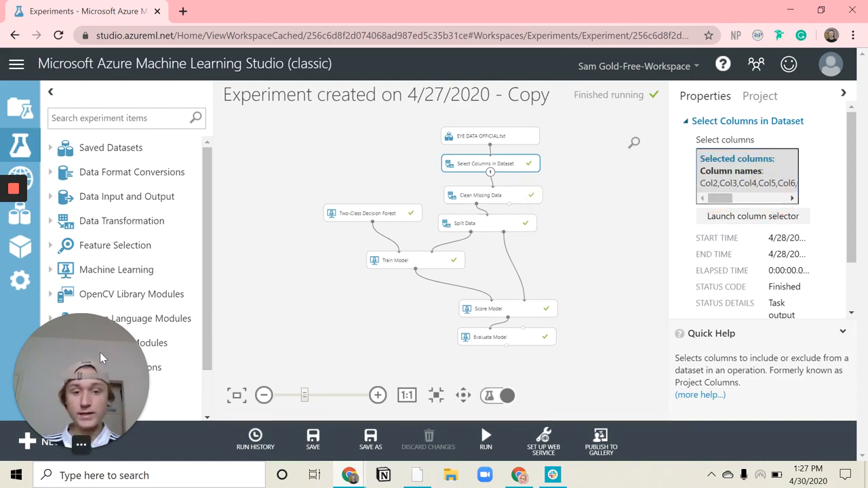
{"action": "left_click", "coordinate": [233, 273]}
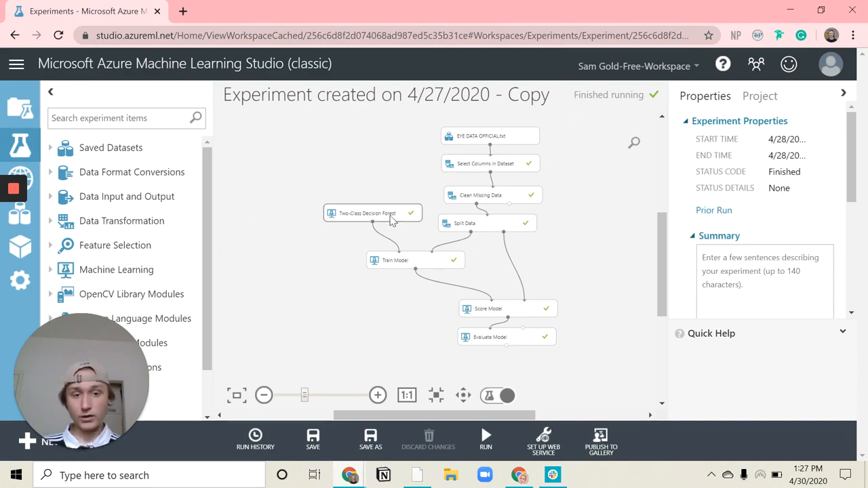
{"action": "left_click", "coordinate": [484, 196]}
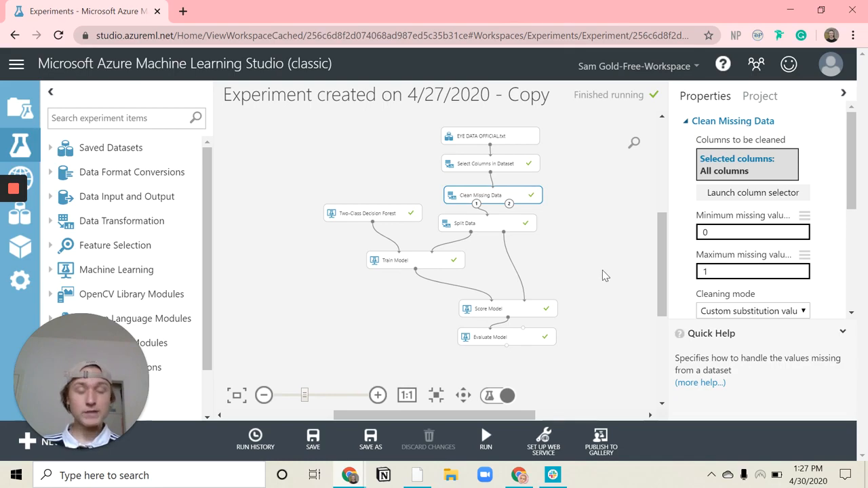
Visualize the EYE DATA OFFICIAL.txt dataset again, look through its rows and last columns, and close the view.
{"action": "left_click", "coordinate": [529, 136]}
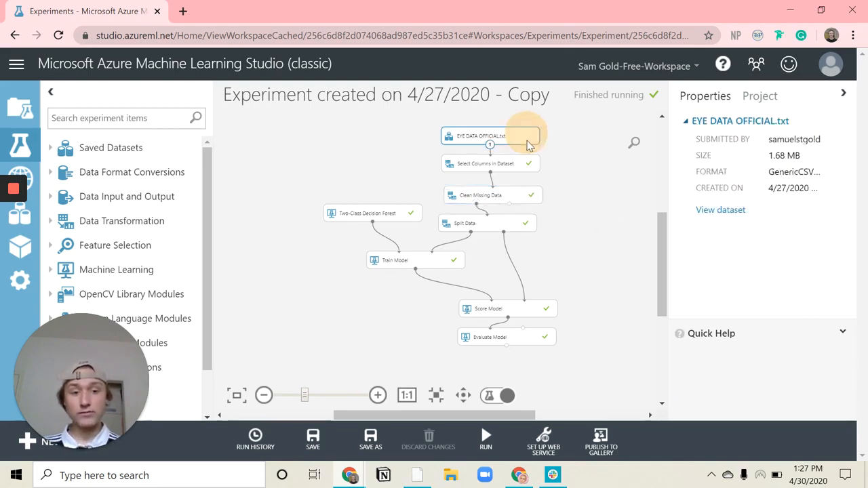
{"action": "left_click", "coordinate": [497, 136]}
{"action": "right_click", "coordinate": [497, 137]}
{"action": "mouse_move", "coordinate": [562, 235]}
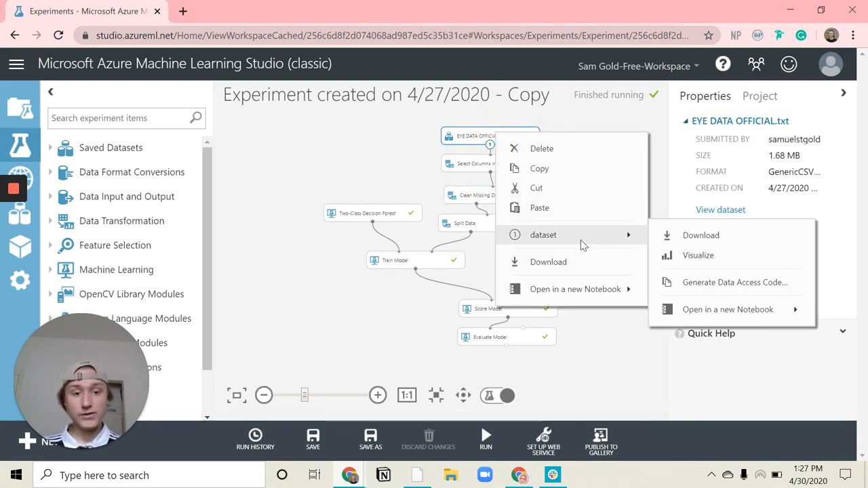
{"action": "left_click", "coordinate": [690, 238]}
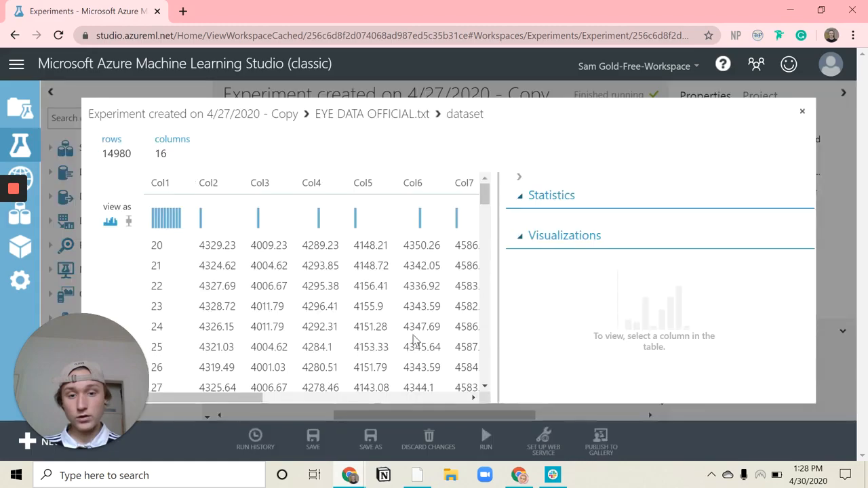
{"action": "left_click_drag", "start_coordinate": [237, 397], "coordinate": [473, 386]}
{"action": "scroll", "coordinate": [404, 316], "scroll_direction": "down", "scroll_amount": 15}
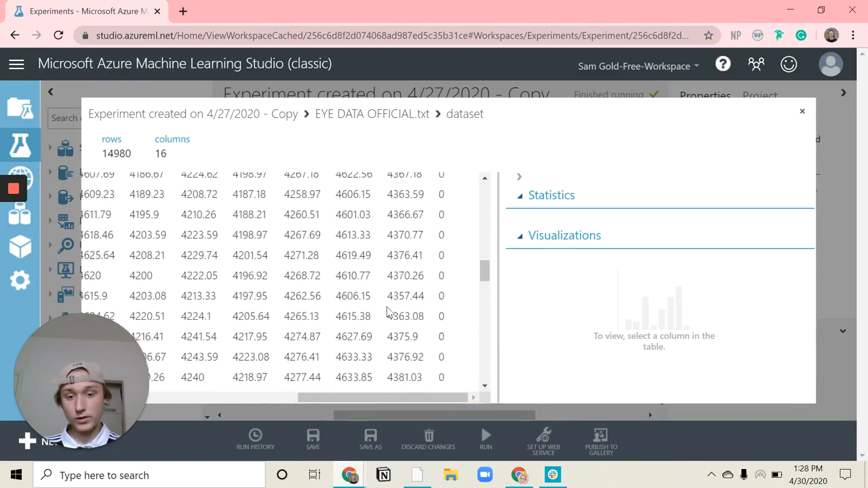
{"action": "scroll", "coordinate": [397, 381], "scroll_direction": "down", "scroll_amount": 2}
{"action": "left_click_drag", "start_coordinate": [443, 398], "coordinate": [286, 411]}
{"action": "scroll", "coordinate": [373, 347], "scroll_direction": "up", "scroll_amount": 4}
{"action": "left_click", "coordinate": [804, 111]}
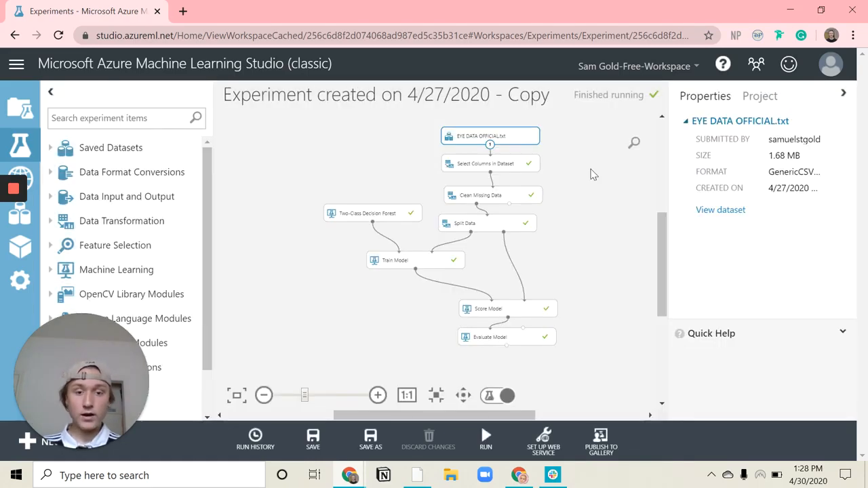
Set the fraction of rows in the Split Data module to 0.75.
{"action": "left_click", "coordinate": [513, 222]}
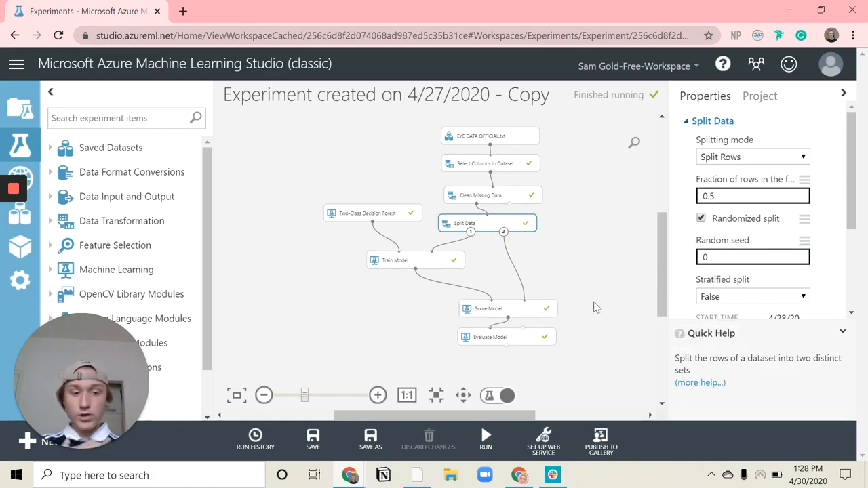
{"action": "left_click", "coordinate": [735, 192]}
{"action": "key", "text": "BackSpace"}
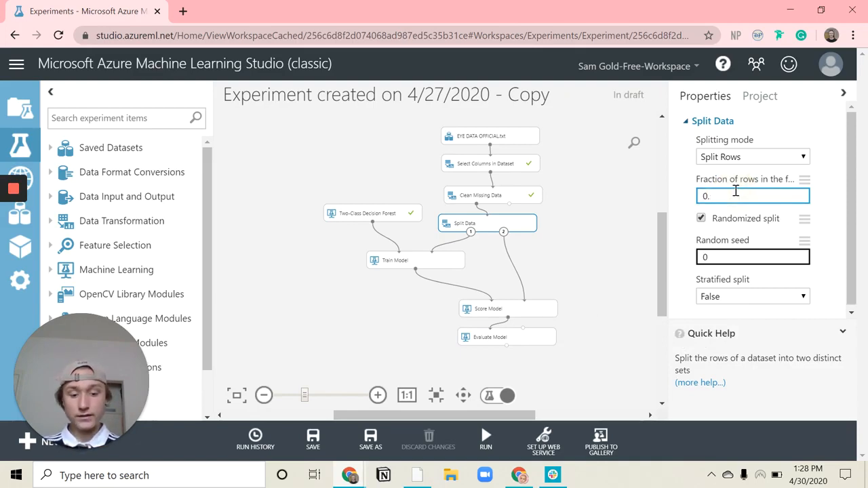
{"action": "left_click", "coordinate": [719, 229]}
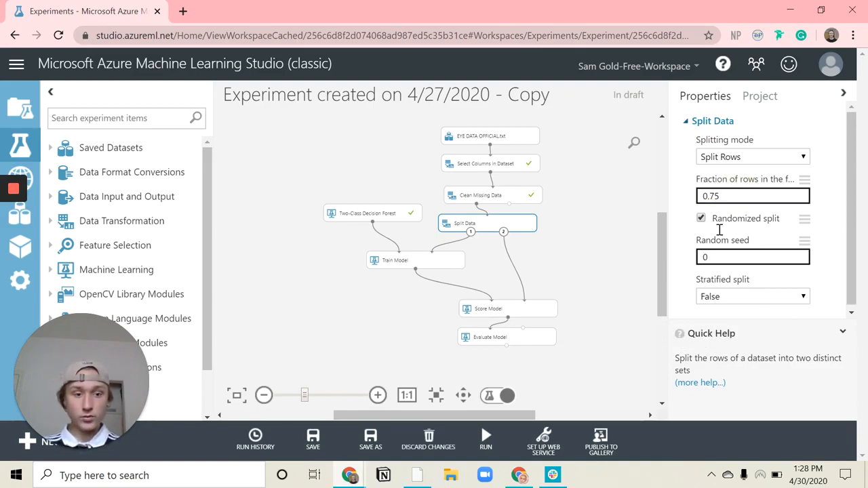
{"action": "left_click", "coordinate": [604, 257]}
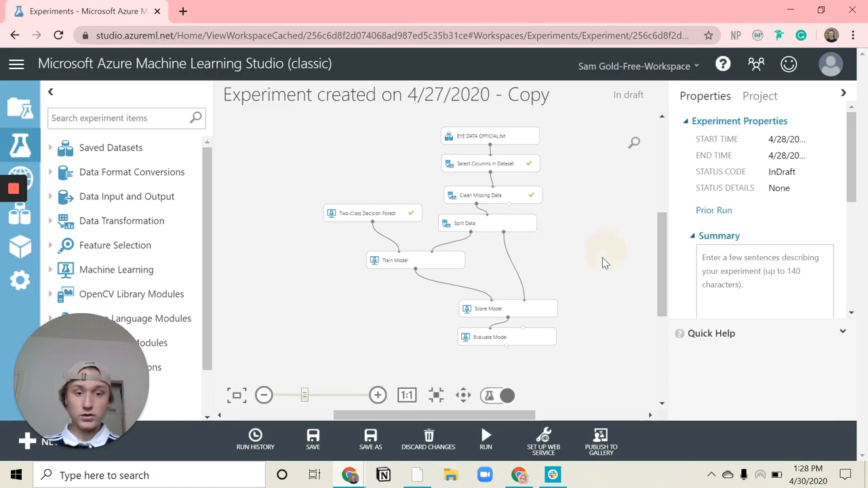
Check the Two-Class Decision Forest settings and set the Split Data module's fraction of rows to 0.5.
{"action": "left_click", "coordinate": [390, 213]}
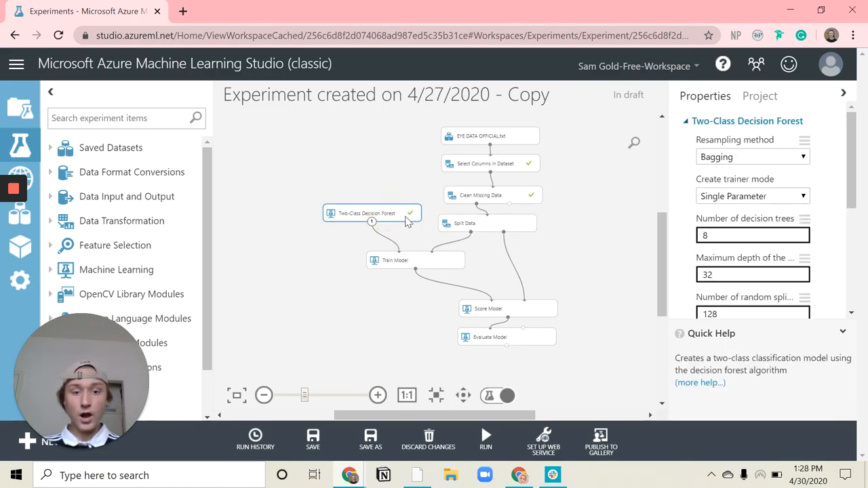
{"action": "left_click", "coordinate": [484, 223]}
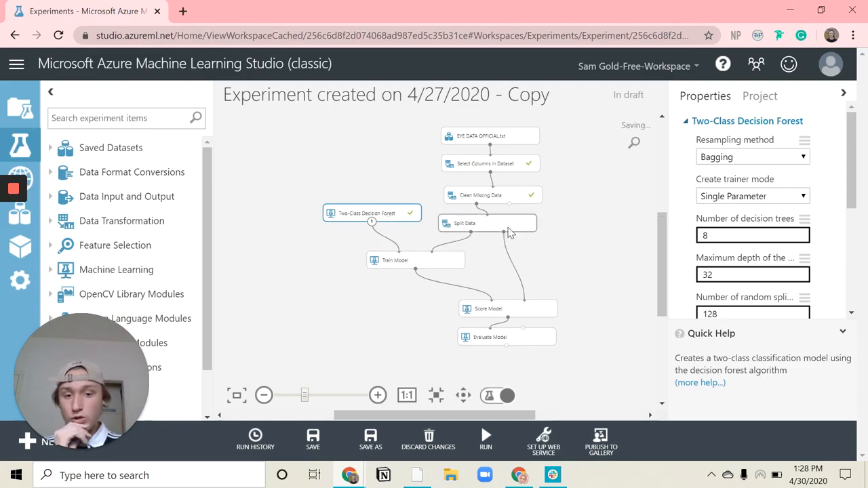
{"action": "left_click", "coordinate": [763, 196]}
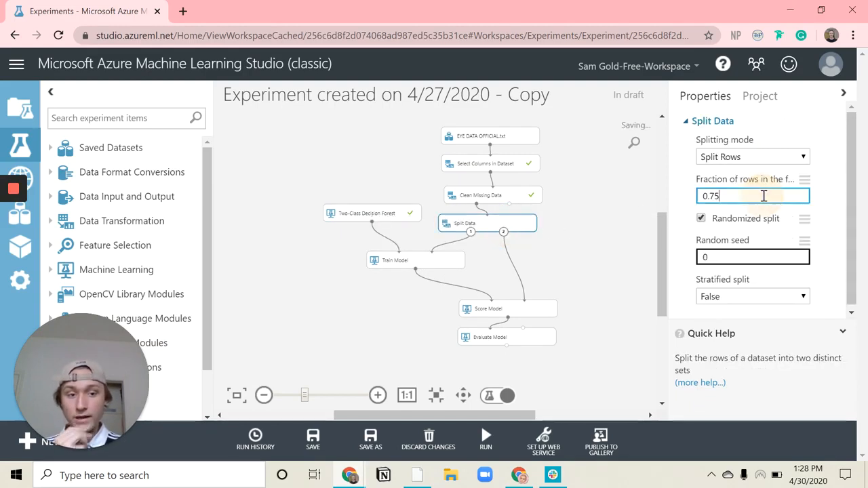
{"action": "key", "text": "BackSpace"}
{"action": "key", "text": "BackSpace"}
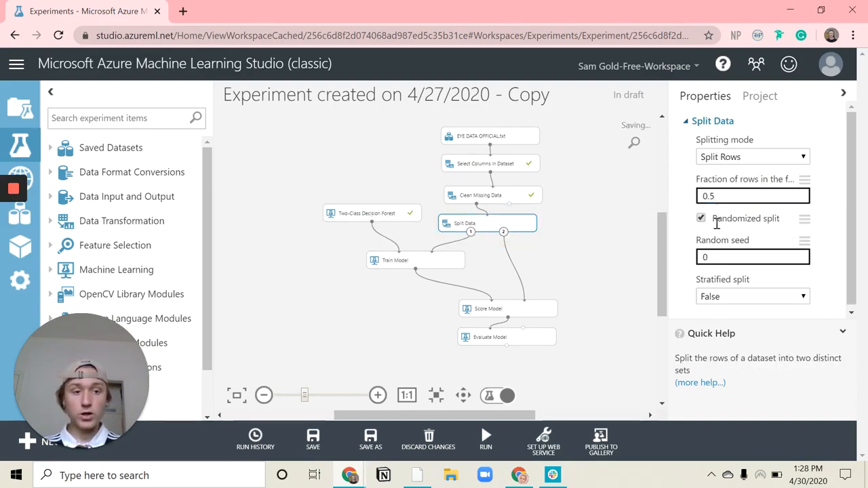
{"action": "left_click", "coordinate": [623, 263]}
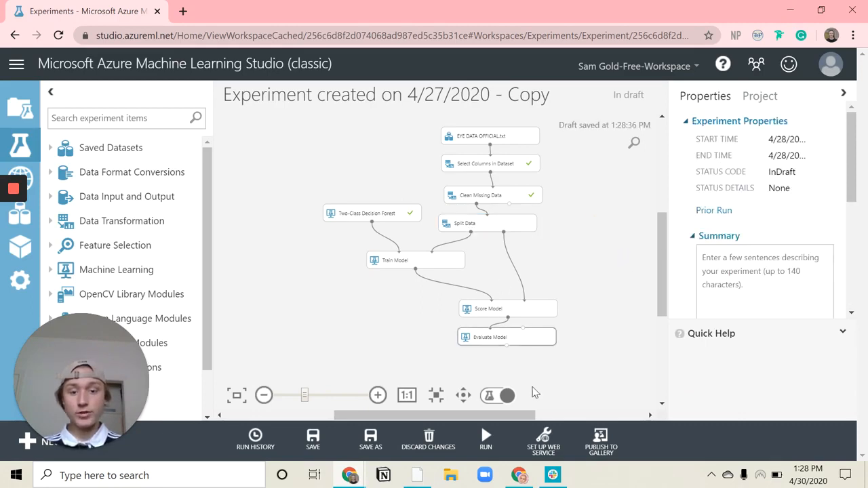
Run the whole experiment and visualize the evaluation results of the Evaluate Model module.
{"action": "left_click", "coordinate": [486, 440]}
{"action": "left_click", "coordinate": [502, 391]}
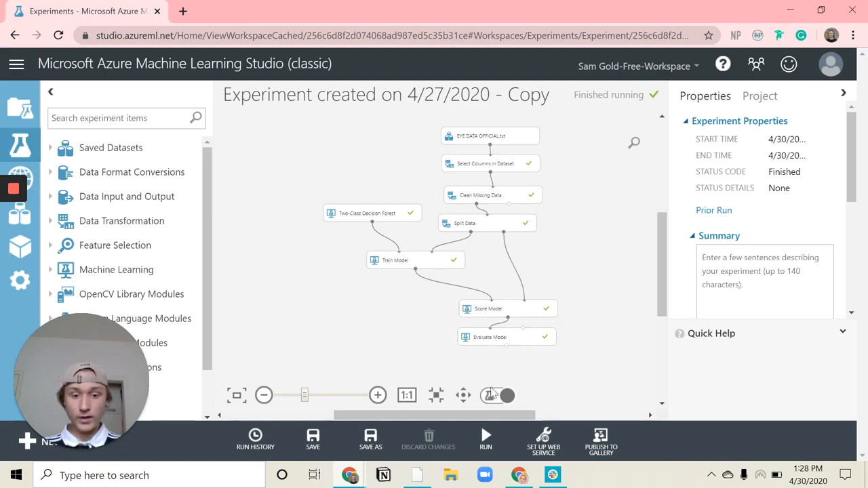
{"action": "left_click", "coordinate": [515, 336]}
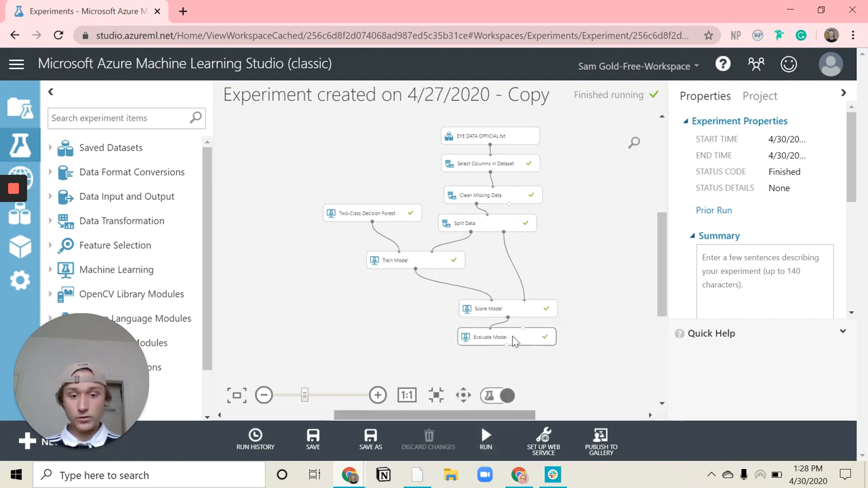
{"action": "right_click", "coordinate": [536, 363]}
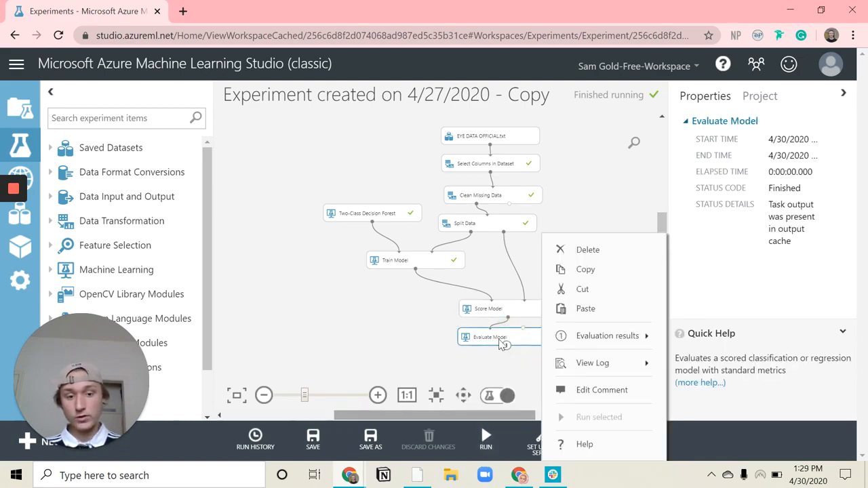
{"action": "left_click", "coordinate": [510, 360]}
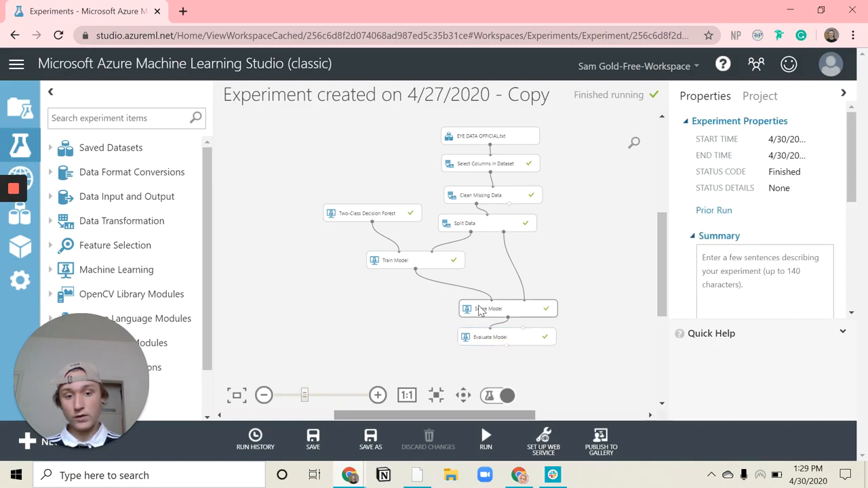
{"action": "left_click", "coordinate": [509, 339]}
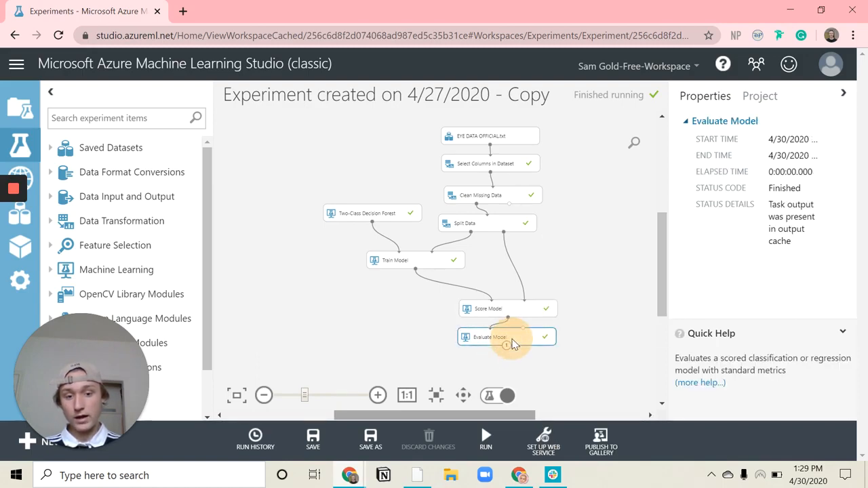
{"action": "right_click", "coordinate": [508, 341]}
{"action": "mouse_move", "coordinate": [560, 344]}
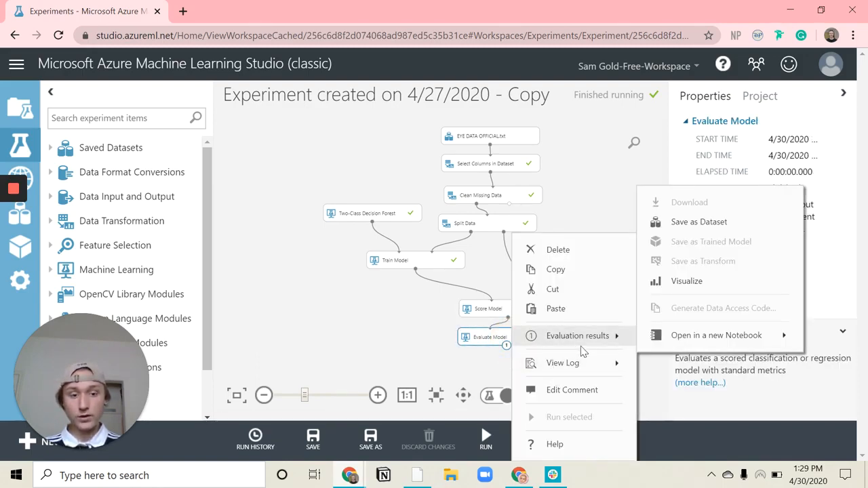
{"action": "left_click", "coordinate": [682, 280]}
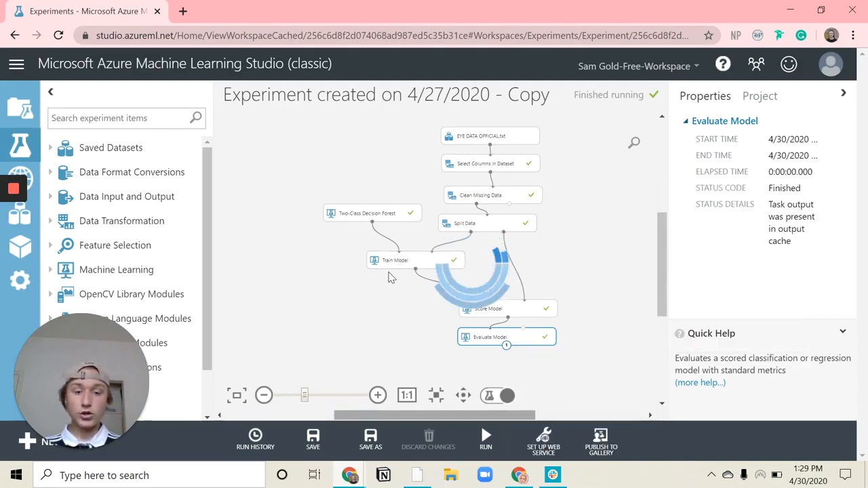
Look over the ROC curve and go through the evaluation results down to the metrics section.
{"action": "scroll", "coordinate": [376, 271], "scroll_direction": "down", "scroll_amount": 3}
{"action": "scroll", "coordinate": [319, 272], "scroll_direction": "up", "scroll_amount": 3}
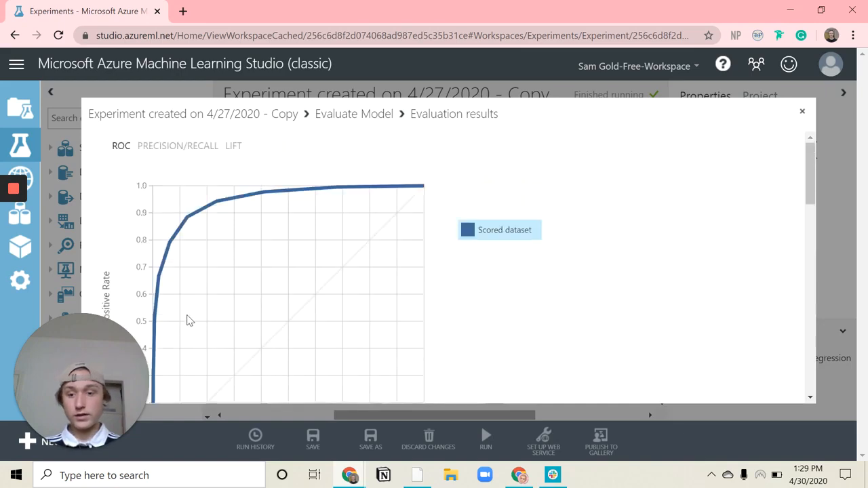
{"action": "scroll", "coordinate": [177, 323], "scroll_direction": "down", "scroll_amount": 1}
{"action": "scroll", "coordinate": [259, 236], "scroll_direction": "up", "scroll_amount": 2}
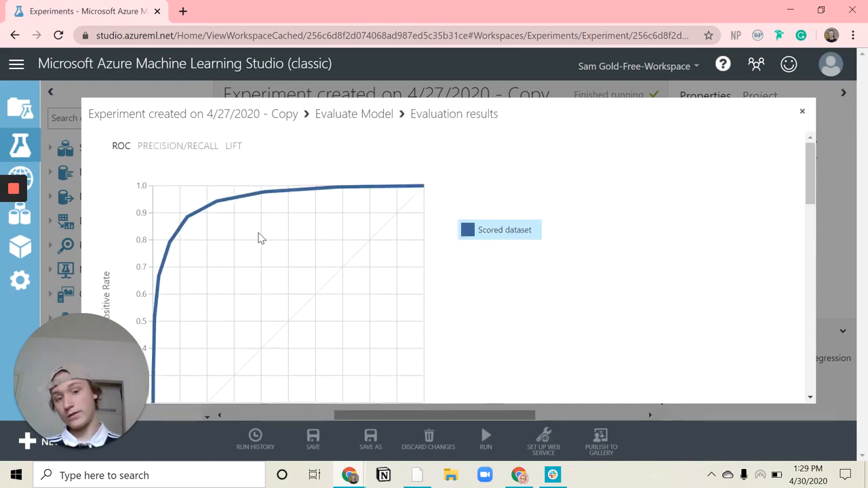
{"action": "scroll", "coordinate": [240, 294], "scroll_direction": "down", "scroll_amount": 5}
{"action": "scroll", "coordinate": [386, 248], "scroll_direction": "down", "scroll_amount": 2}
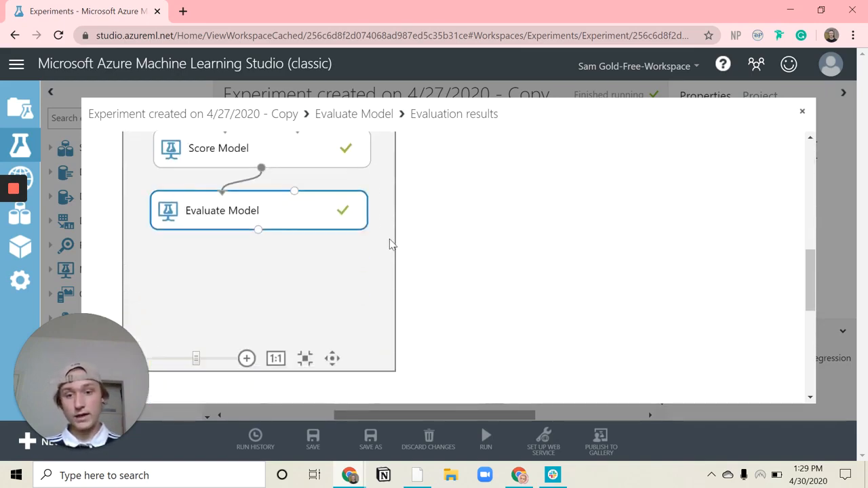
{"action": "scroll", "coordinate": [388, 240], "scroll_direction": "up", "scroll_amount": 3}
{"action": "scroll", "coordinate": [397, 262], "scroll_direction": "down", "scroll_amount": 3}
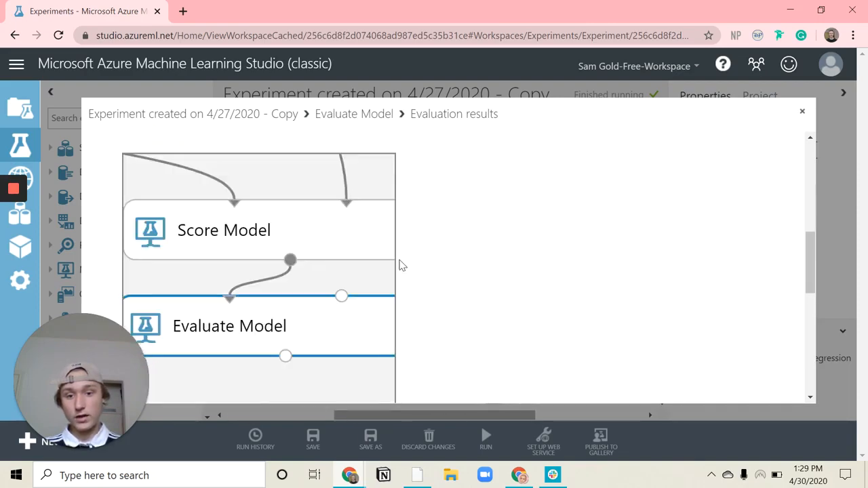
{"action": "scroll", "coordinate": [416, 262], "scroll_direction": "up", "scroll_amount": 4}
{"action": "scroll", "coordinate": [321, 263], "scroll_direction": "up", "scroll_amount": 1}
{"action": "scroll", "coordinate": [321, 263], "scroll_direction": "down", "scroll_amount": 8}
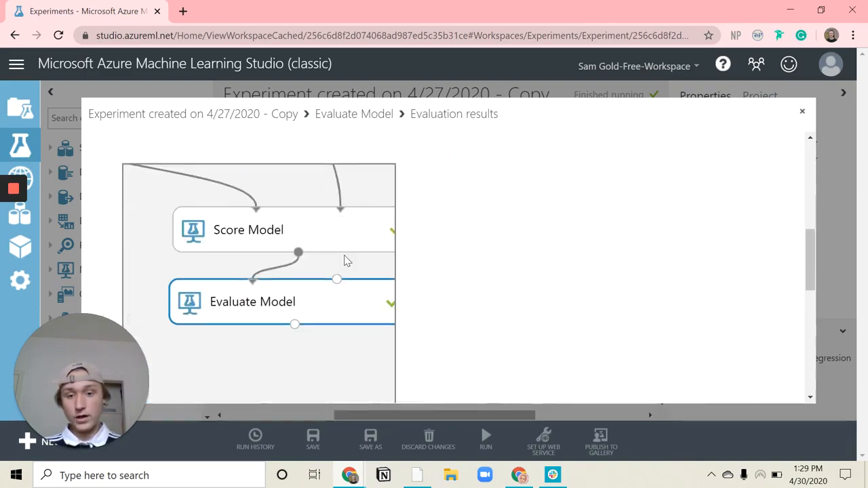
Examine the accuracy, precision, recall, F1 score and AUC metrics, and close the evaluation results.
{"action": "left_click_drag", "start_coordinate": [225, 170], "coordinate": [310, 182]}
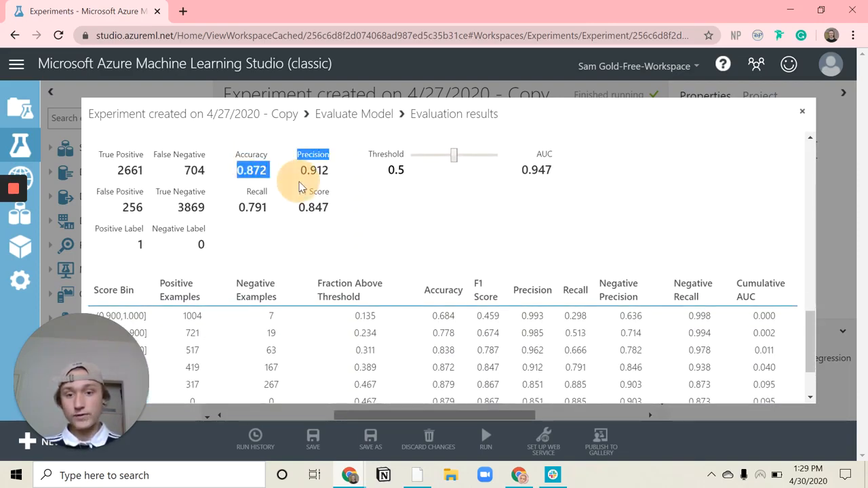
{"action": "left_click", "coordinate": [455, 229]}
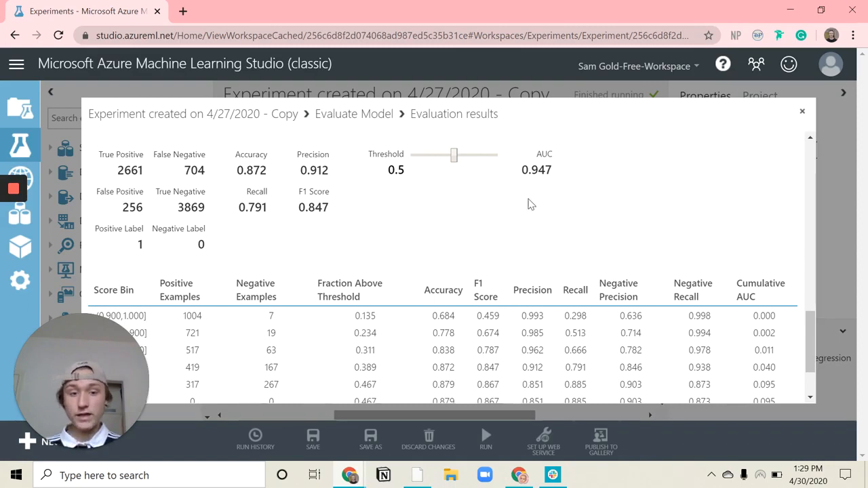
{"action": "left_click_drag", "start_coordinate": [606, 264], "coordinate": [281, 204]}
{"action": "left_click", "coordinate": [337, 264]}
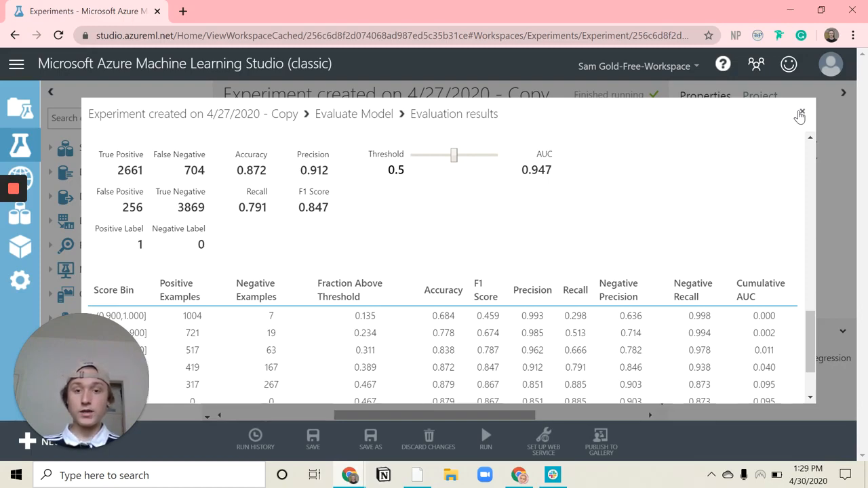
{"action": "left_click_drag", "start_coordinate": [550, 221], "coordinate": [223, 178]}
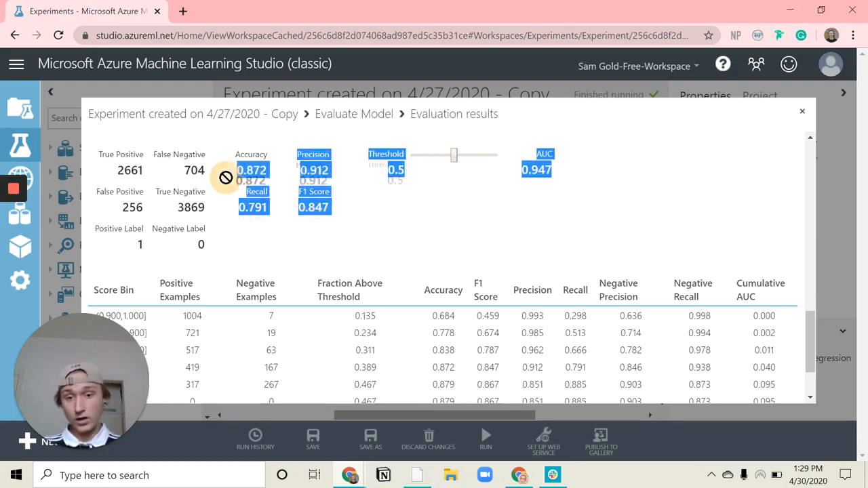
{"action": "left_click", "coordinate": [403, 246]}
{"action": "left_click_drag", "start_coordinate": [330, 229], "coordinate": [177, 128]}
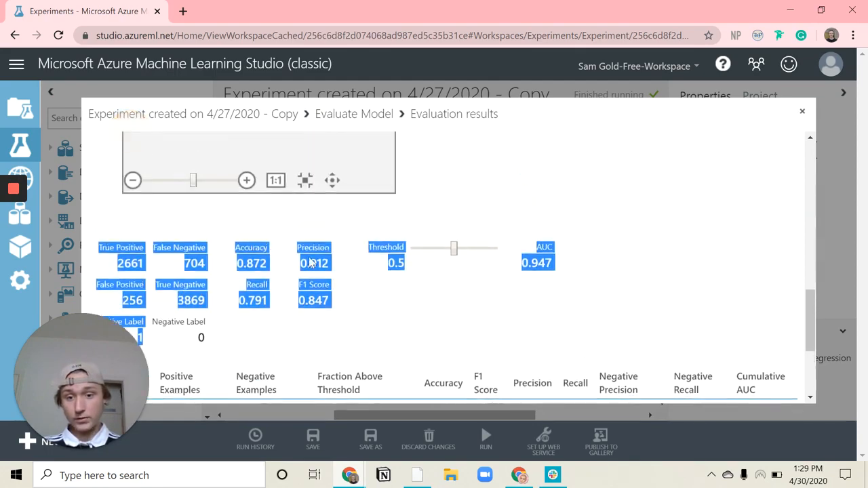
{"action": "left_click", "coordinate": [362, 295]}
{"action": "left_click", "coordinate": [802, 113]}
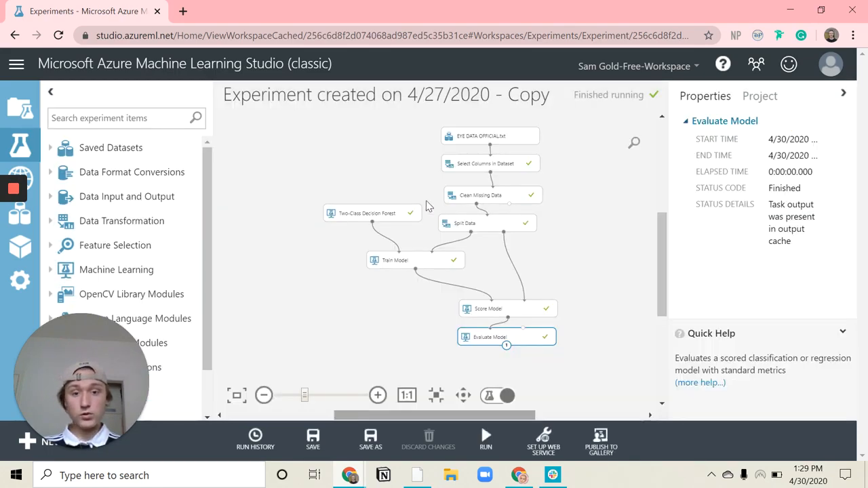
Set the fraction of rows in the Split Data module to 0.75 and check the setting.
{"action": "left_click", "coordinate": [374, 220]}
{"action": "left_click", "coordinate": [341, 316]}
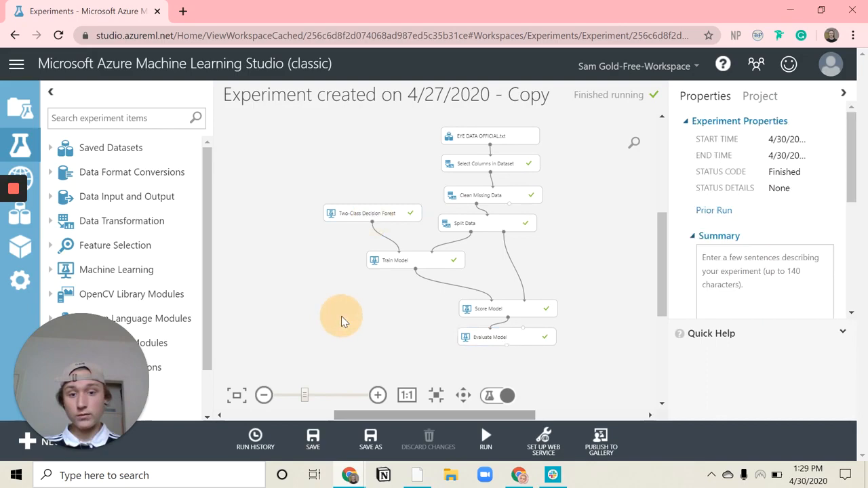
{"action": "left_click", "coordinate": [499, 224]}
{"action": "left_click", "coordinate": [730, 197]}
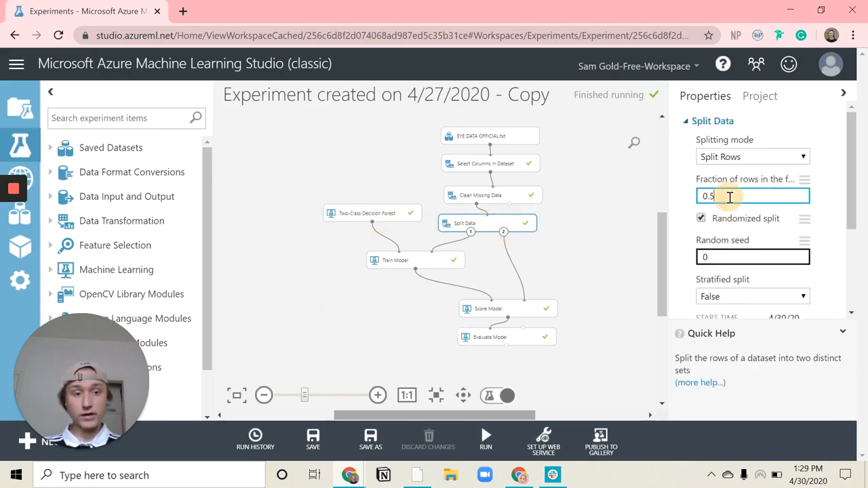
{"action": "key", "text": "BackSpace"}
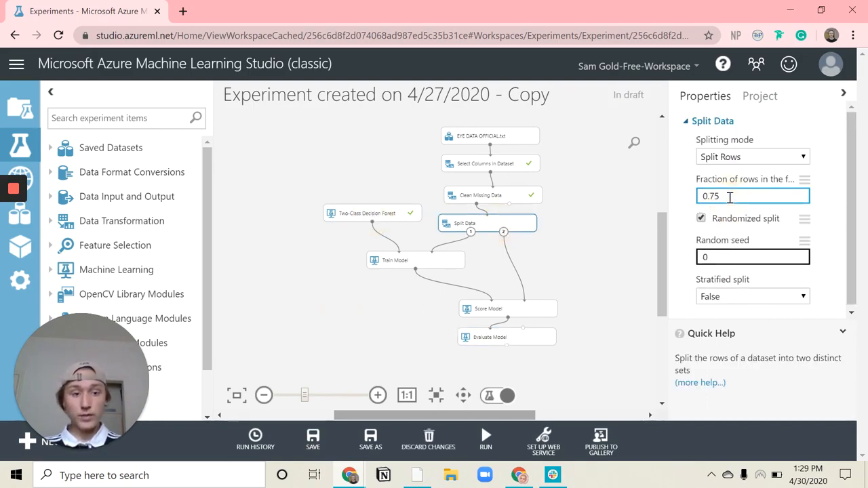
{"action": "left_click", "coordinate": [637, 259]}
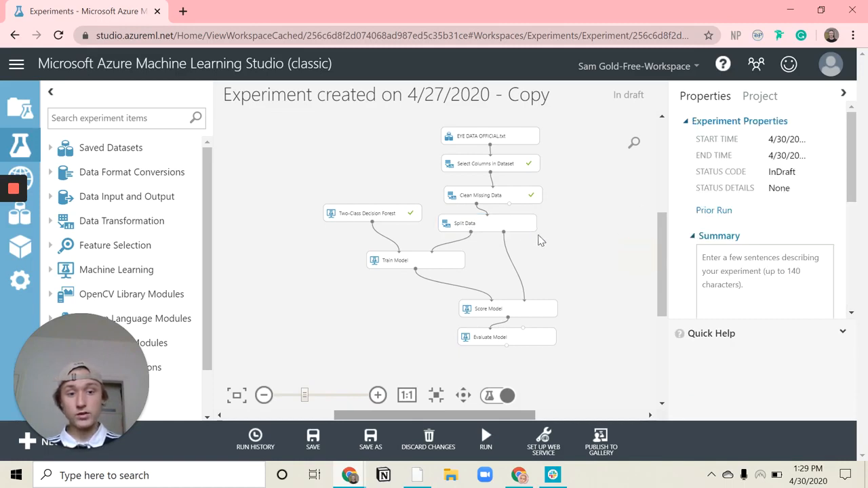
{"action": "left_click", "coordinate": [504, 224]}
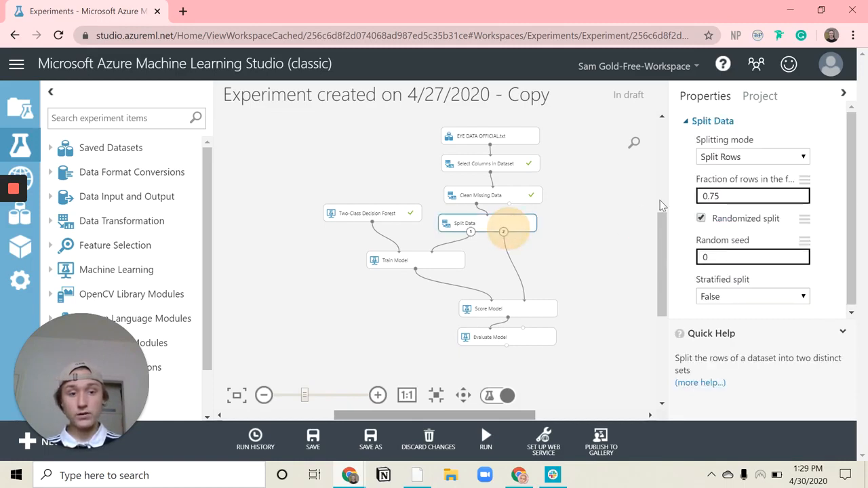
Search the experiment items for "decision" and add a Two-Class Boosted Decision Tree module beside the Two-Class Decision Forest.
{"action": "left_click", "coordinate": [360, 215]}
{"action": "scroll", "coordinate": [139, 179], "scroll_direction": "down", "scroll_amount": 1}
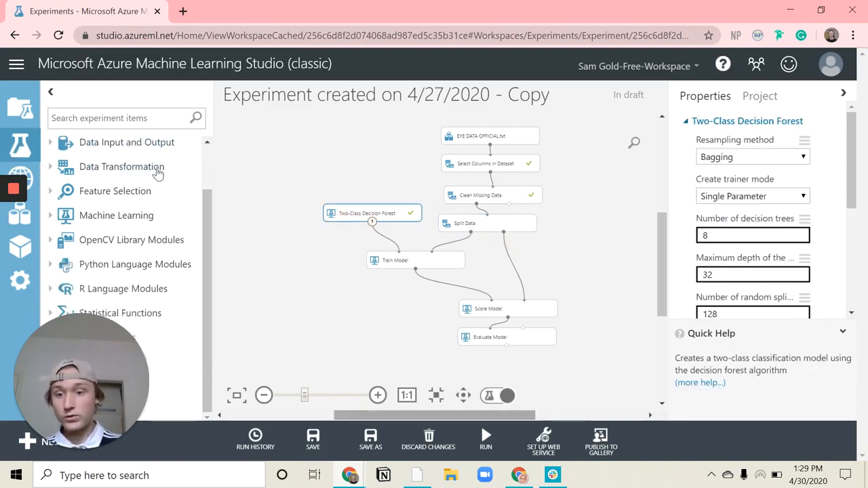
{"action": "left_click", "coordinate": [136, 118]}
{"action": "type", "text": "decisi"}
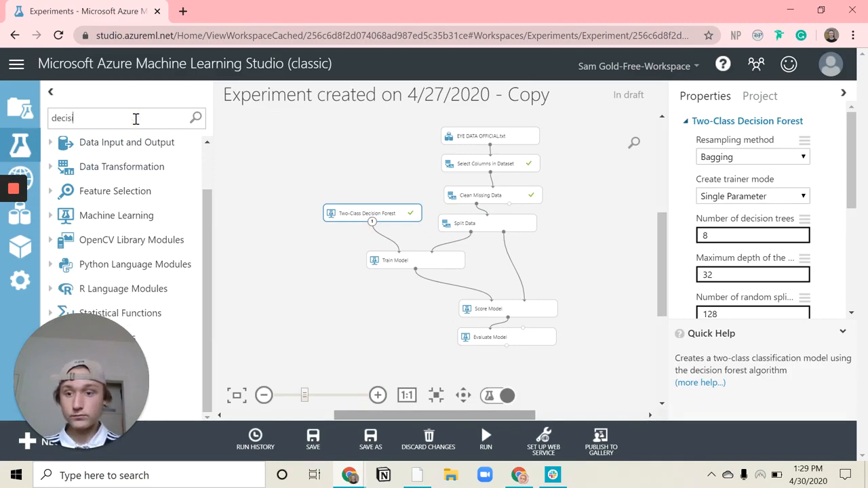
{"action": "type", "text": "on"}
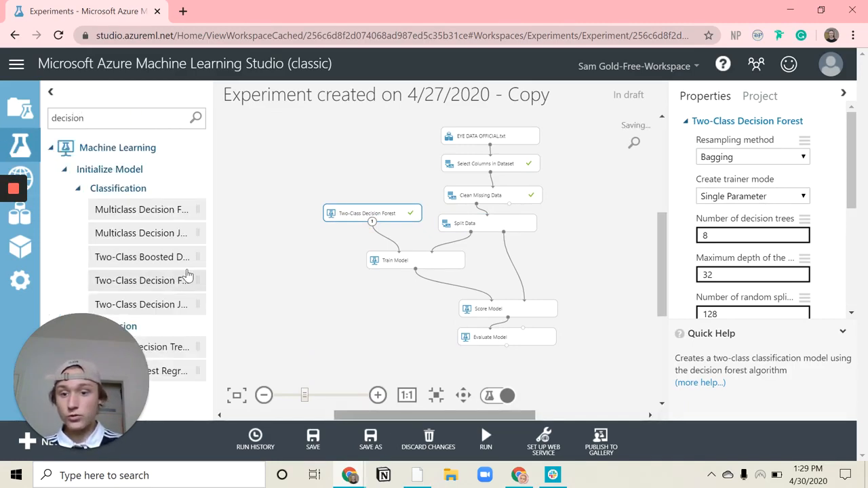
{"action": "left_click_drag", "start_coordinate": [196, 258], "coordinate": [284, 243]}
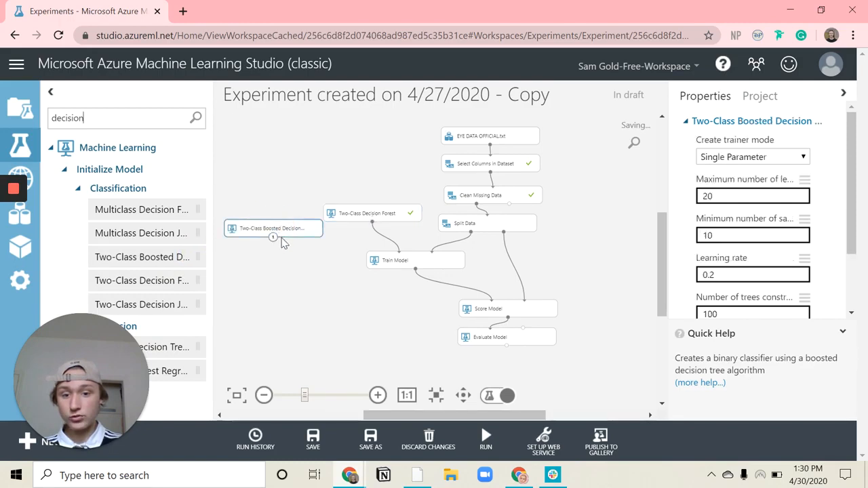
Delete the Two-Class Decision Forest and connect the Two-Class Boosted Decision Tree to Train Model in its place.
{"action": "left_click", "coordinate": [357, 215]}
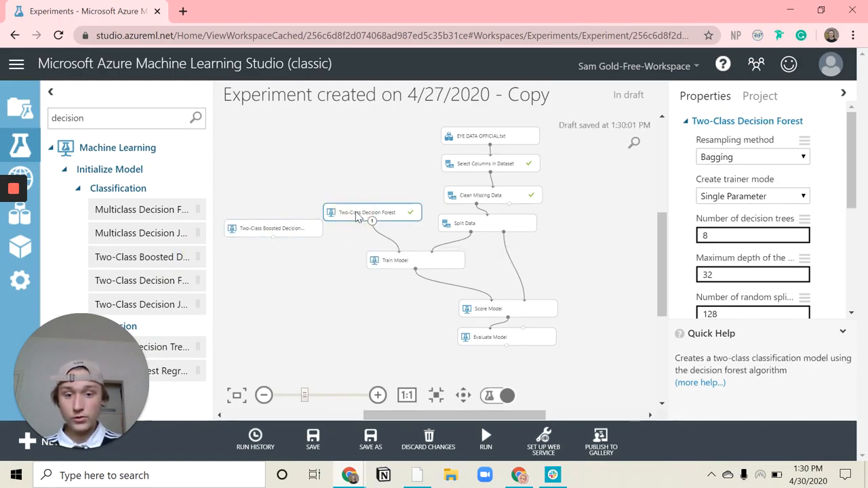
{"action": "right_click", "coordinate": [368, 224]}
{"action": "left_click", "coordinate": [403, 227]}
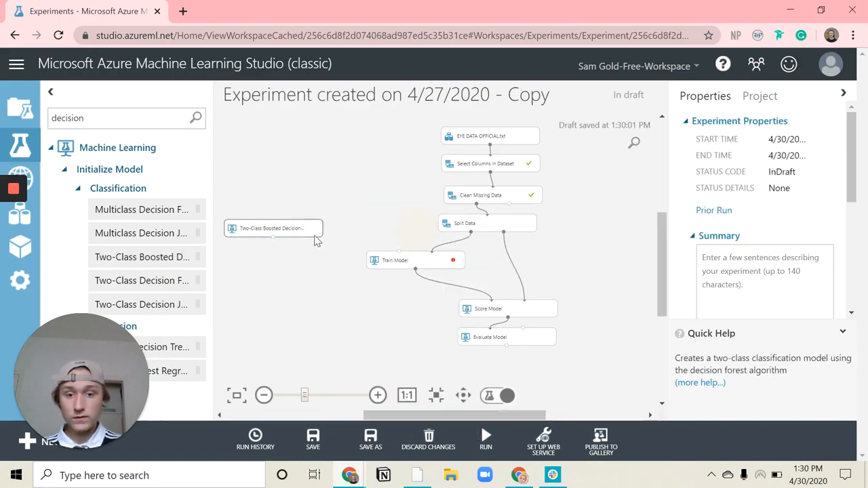
{"action": "left_click_drag", "start_coordinate": [317, 228], "coordinate": [349, 221]}
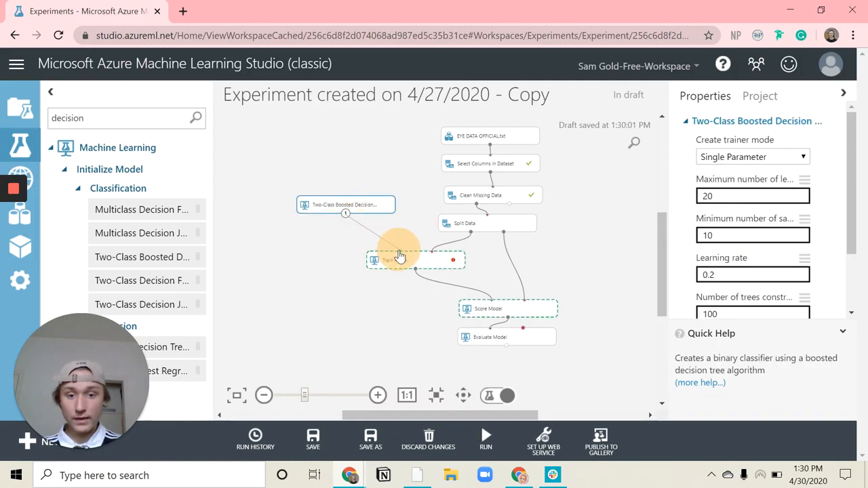
Run the experiment with the boosted decision tree and visualize the Evaluate Model's evaluation results.
{"action": "left_click", "coordinate": [485, 439]}
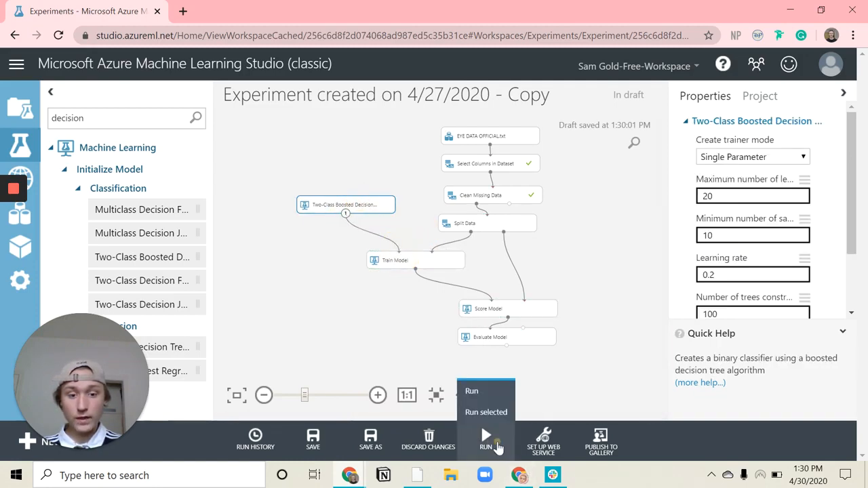
{"action": "left_click", "coordinate": [474, 383]}
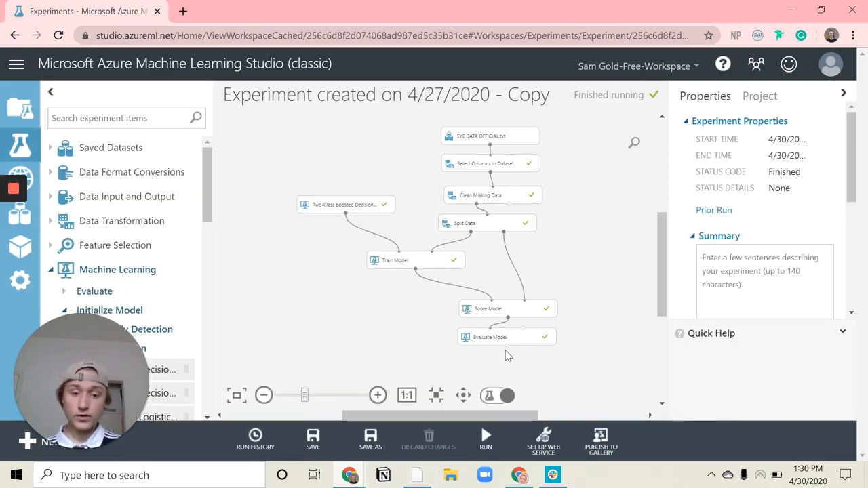
{"action": "left_click", "coordinate": [499, 342]}
{"action": "right_click", "coordinate": [527, 341]}
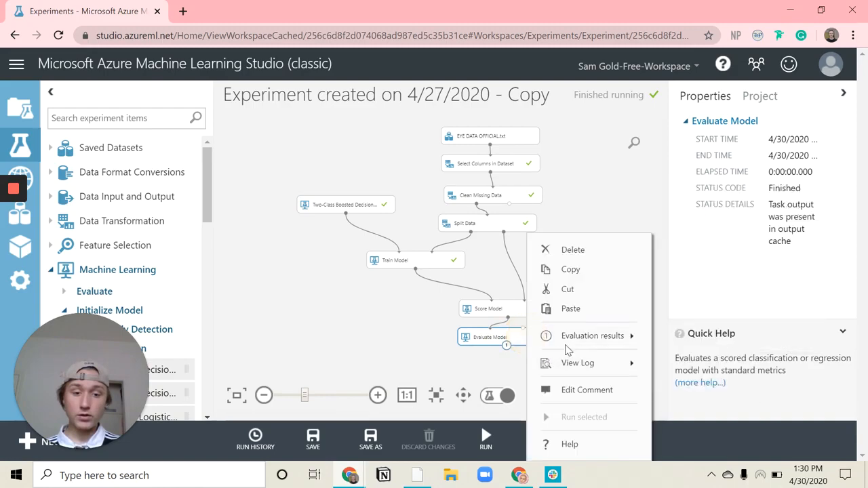
{"action": "mouse_move", "coordinate": [586, 335]}
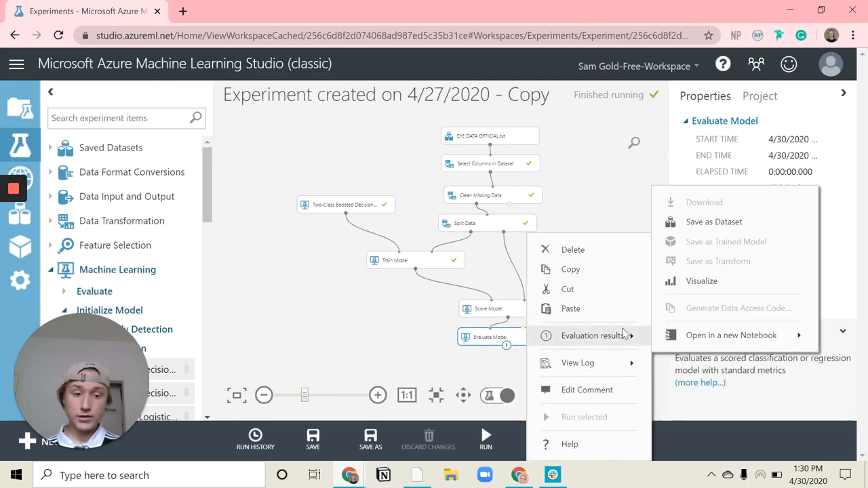
{"action": "left_click", "coordinate": [684, 277]}
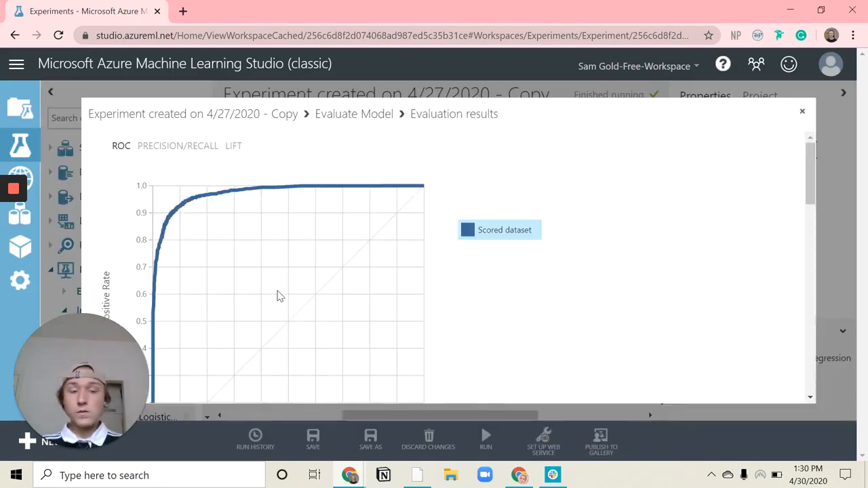
Check the accuracy and the neighbouring classification metrics in the boosted decision tree's evaluation results.
{"action": "scroll", "coordinate": [311, 271], "scroll_direction": "down", "scroll_amount": 7}
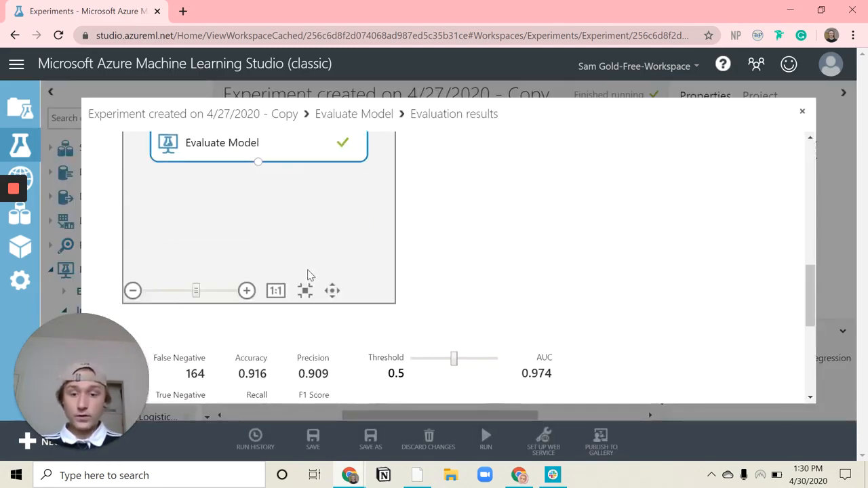
{"action": "scroll", "coordinate": [307, 275], "scroll_direction": "down", "scroll_amount": 4}
{"action": "left_click_drag", "start_coordinate": [263, 237], "coordinate": [233, 242]}
{"action": "left_click", "coordinate": [257, 236]}
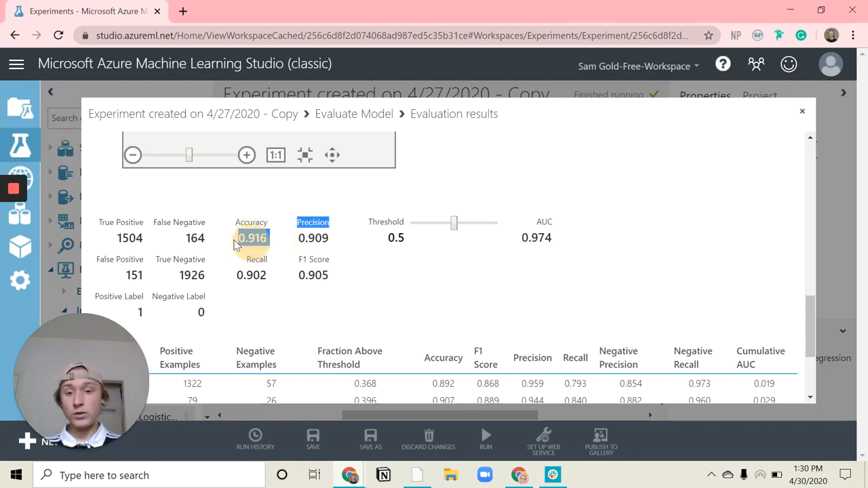
{"action": "left_click", "coordinate": [228, 234]}
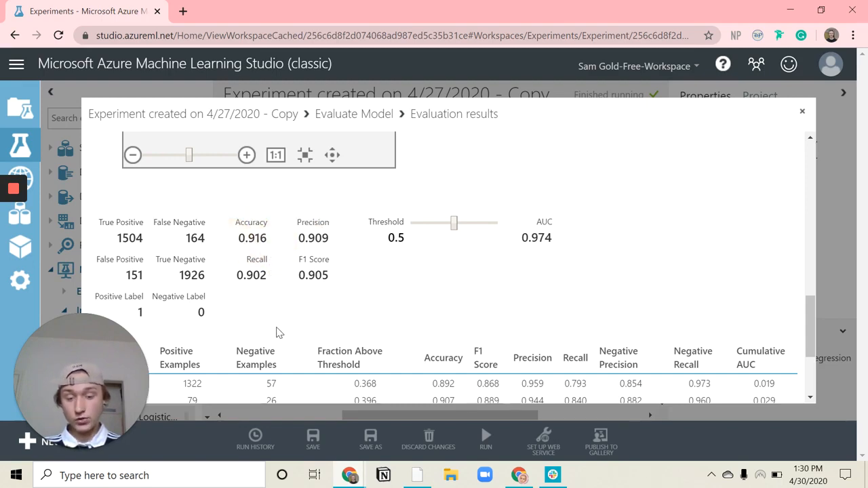
Review the score bin table and the ROC curve in the evaluation results, and close the results.
{"action": "scroll", "coordinate": [276, 332], "scroll_direction": "down", "scroll_amount": 3}
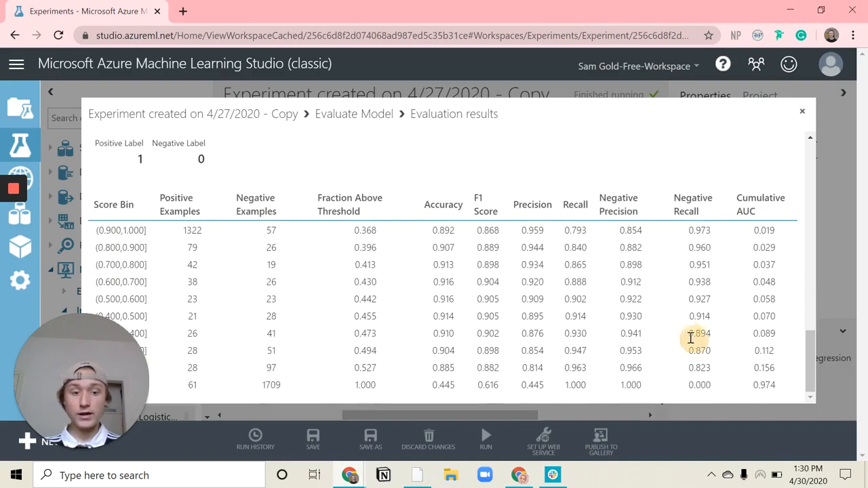
{"action": "left_click_drag", "start_coordinate": [690, 337], "coordinate": [486, 277]}
{"action": "left_click", "coordinate": [434, 252]}
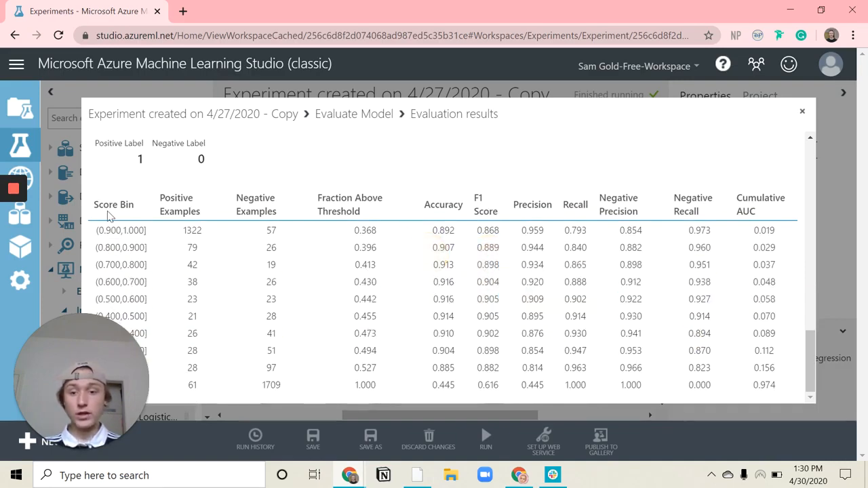
{"action": "left_click_drag", "start_coordinate": [98, 233], "coordinate": [144, 167]}
{"action": "left_click", "coordinate": [630, 269]}
{"action": "scroll", "coordinate": [633, 264], "scroll_direction": "down", "scroll_amount": 9}
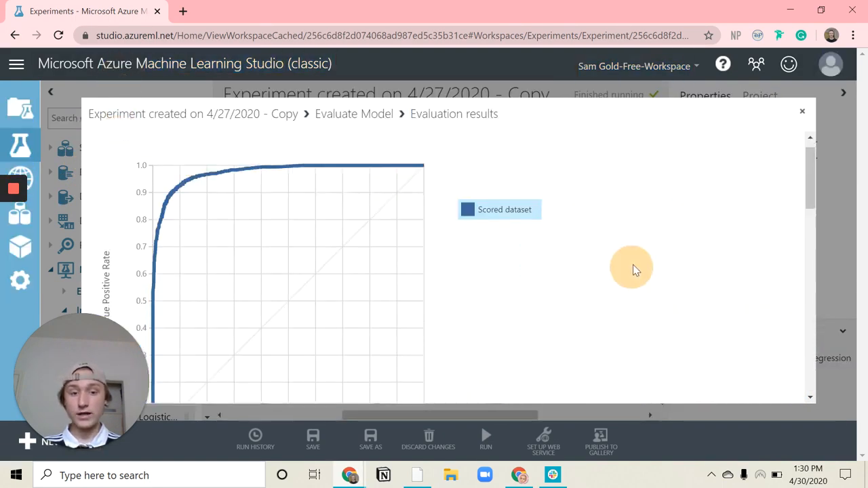
{"action": "left_click", "coordinate": [614, 343]}
{"action": "scroll", "coordinate": [614, 342], "scroll_direction": "down", "scroll_amount": 5}
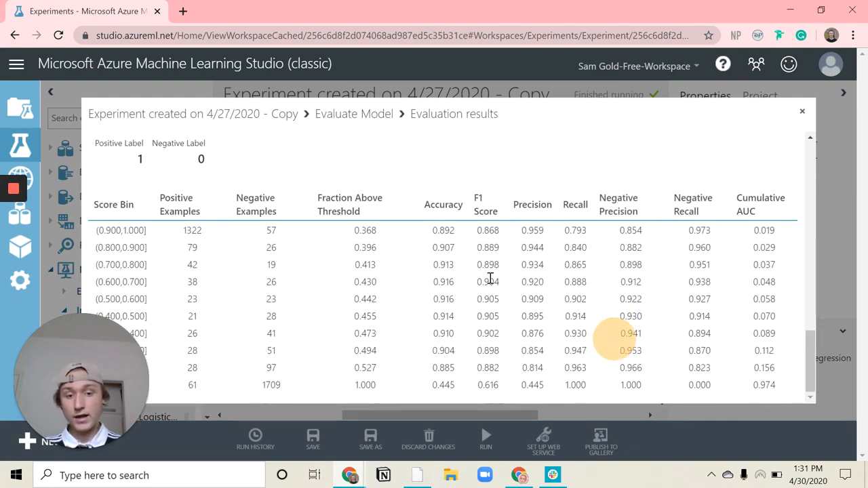
{"action": "left_click", "coordinate": [802, 111]}
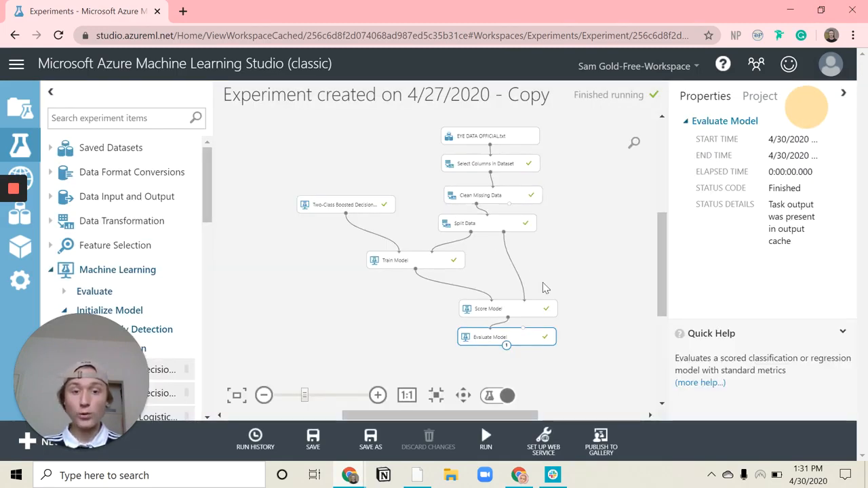
{"action": "left_click_drag", "start_coordinate": [615, 359], "coordinate": [266, 110]}
{"action": "left_click", "coordinate": [315, 323]}
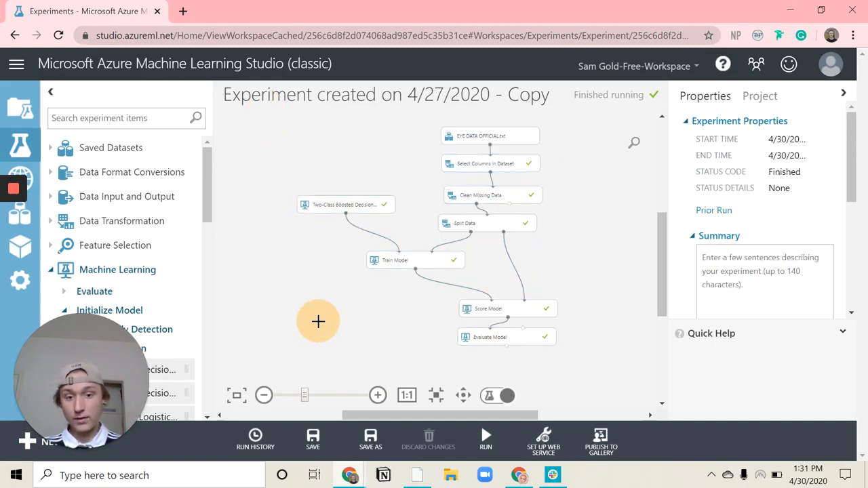